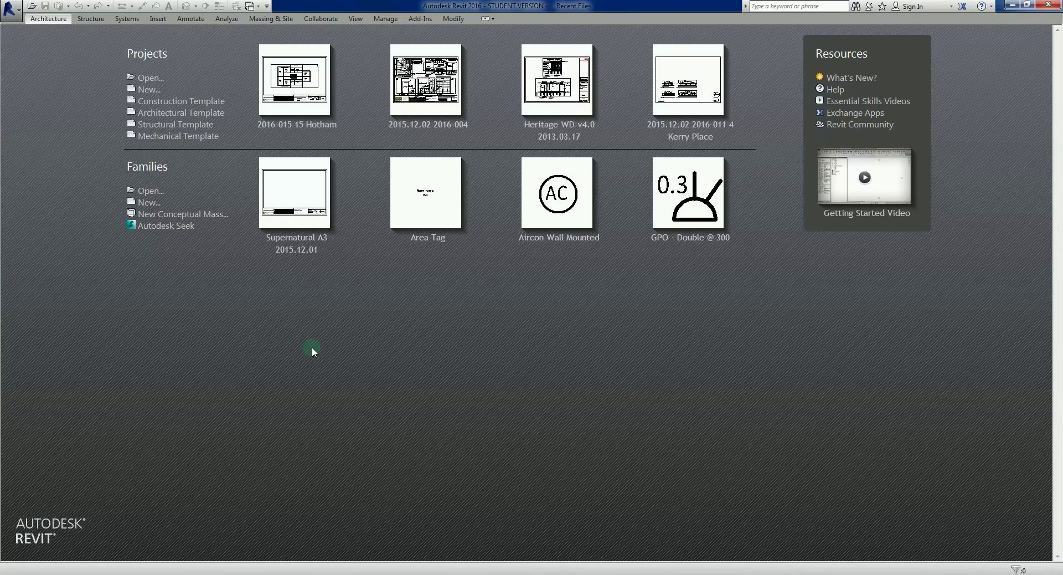
- Start a new project, Project1, from the Architectural Template
left_click(149, 89)
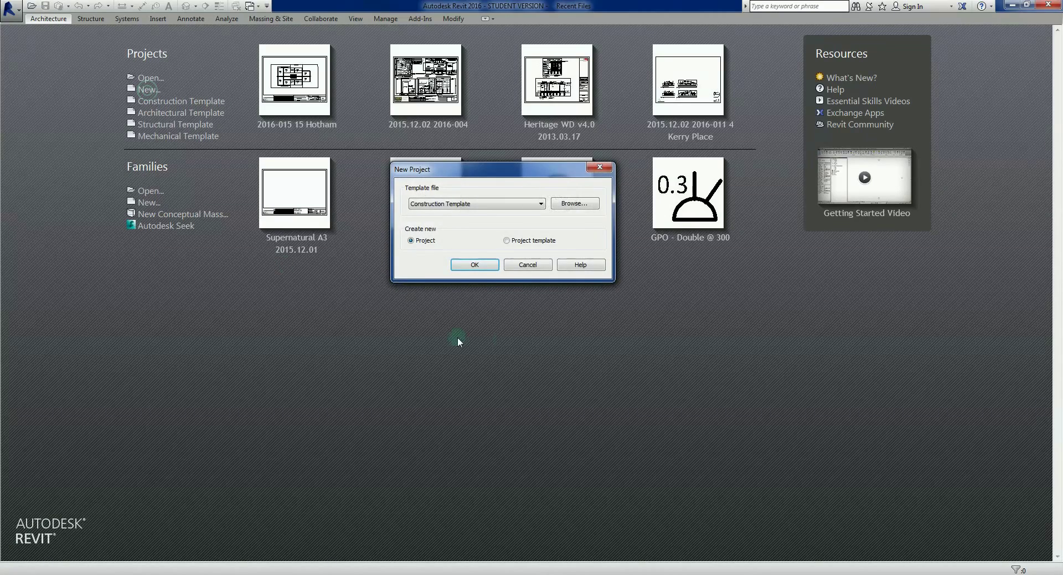
left_click(439, 205)
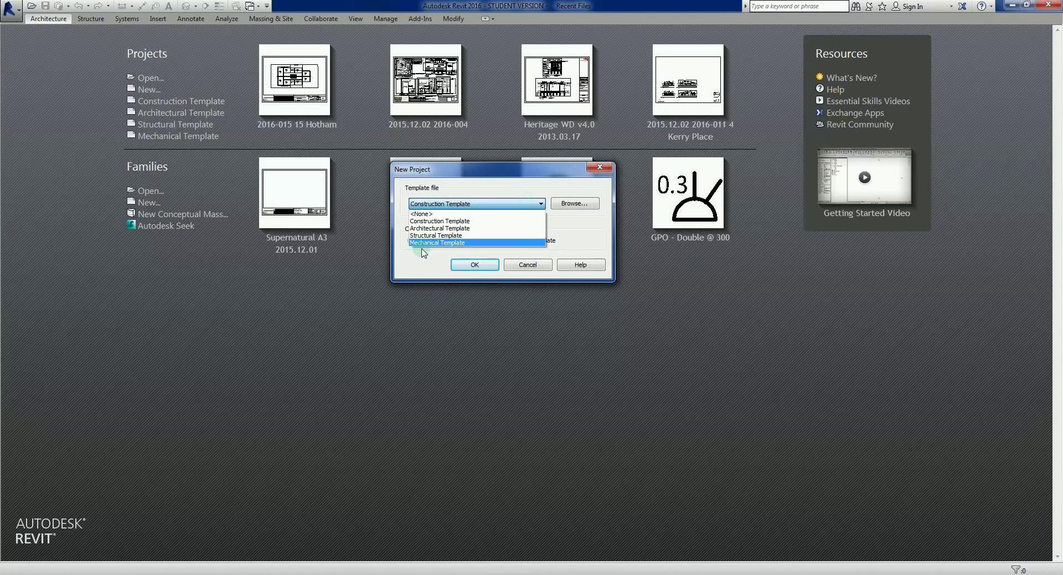
left_click(432, 228)
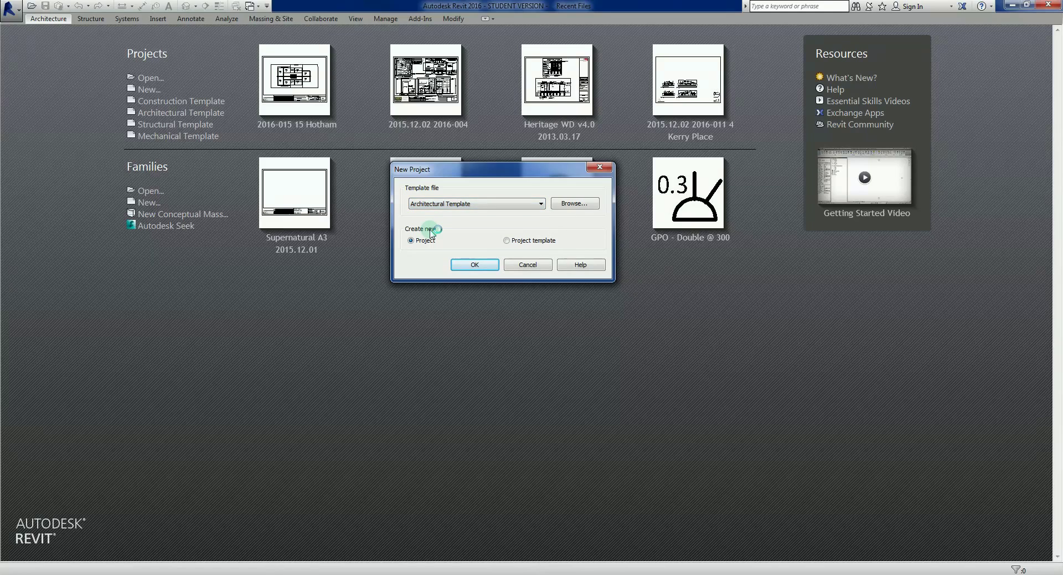
left_click(488, 267)
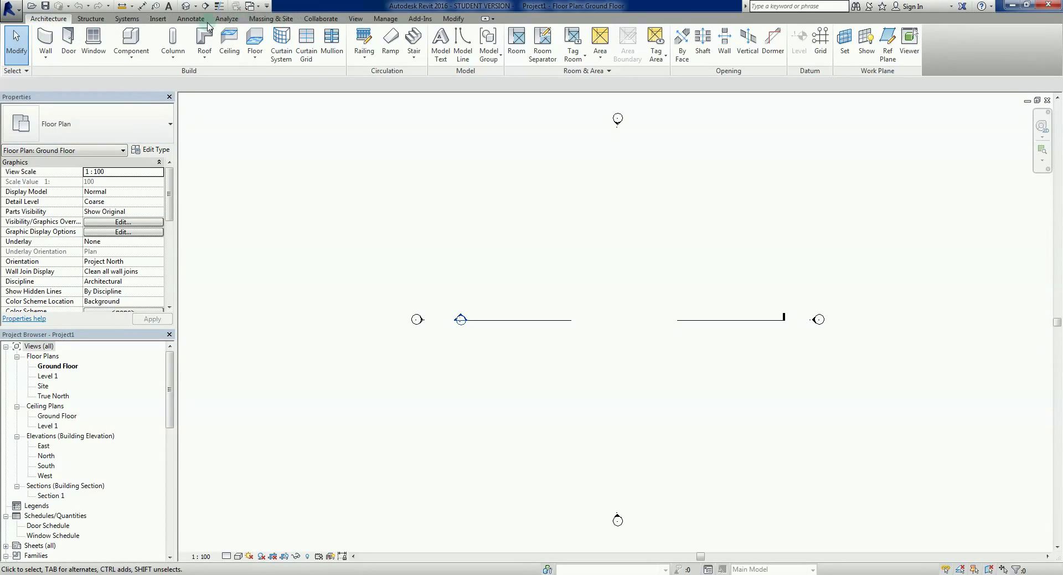
- Launch the Property Line tool from the Massing & Site tab
left_click(271, 19)
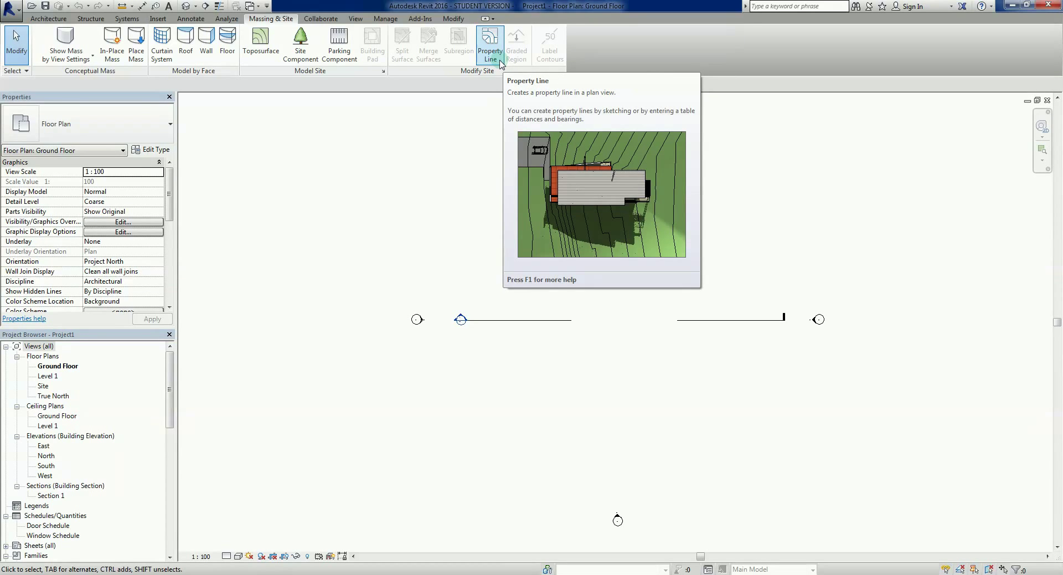
left_click(491, 44)
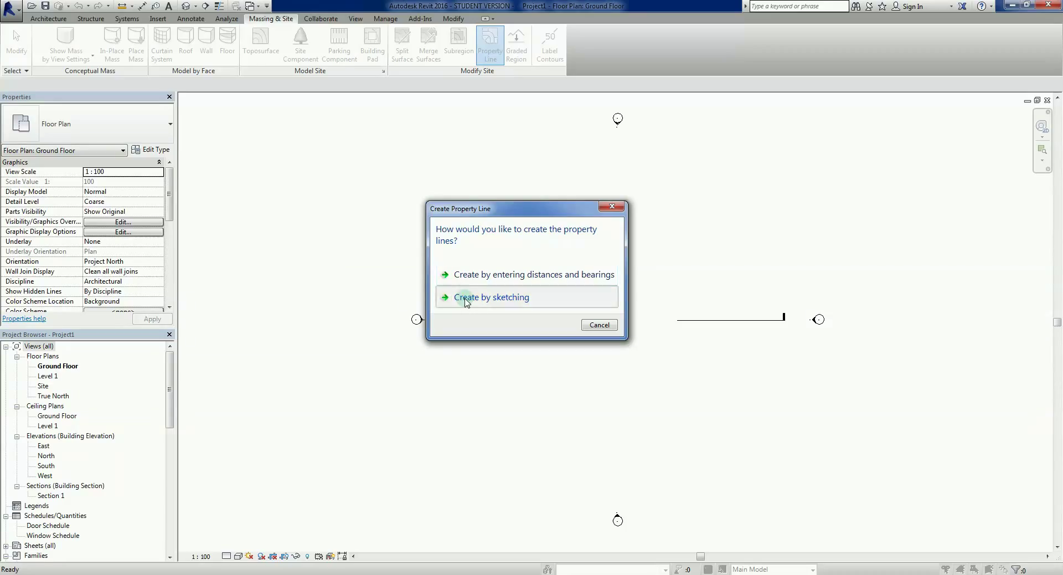
- Sketch the top, right, bottom and diagonal sides of the property line
left_click(465, 299)
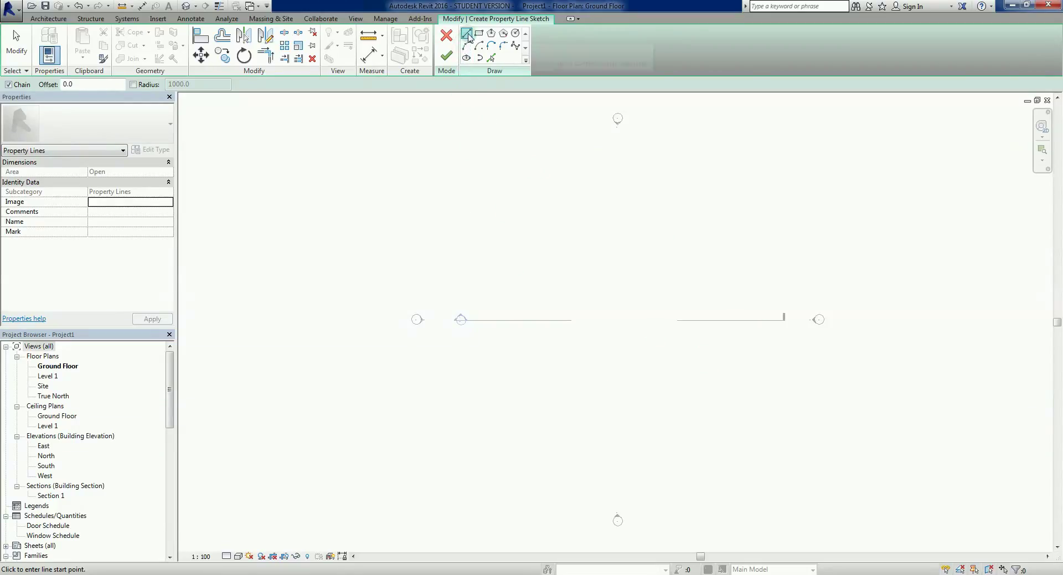
left_click(526, 272)
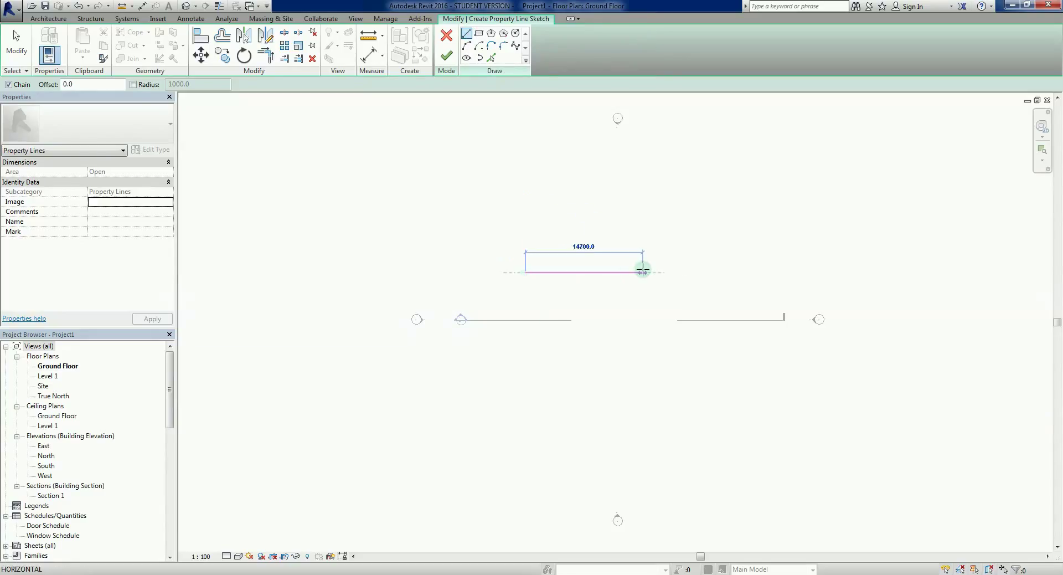
left_click(686, 272)
left_click(686, 375)
left_click(552, 376)
scroll(546, 346, "up", 1)
left_click(494, 325)
key("Escape")
key("Escape")
- Close the outline with a Start-End-Radius arc and finish the sketch
left_click(466, 48)
left_click(494, 325)
left_click(519, 249)
left_click(518, 270)
key("Escape")
key("Escape")
scroll(518, 270, "down", 1)
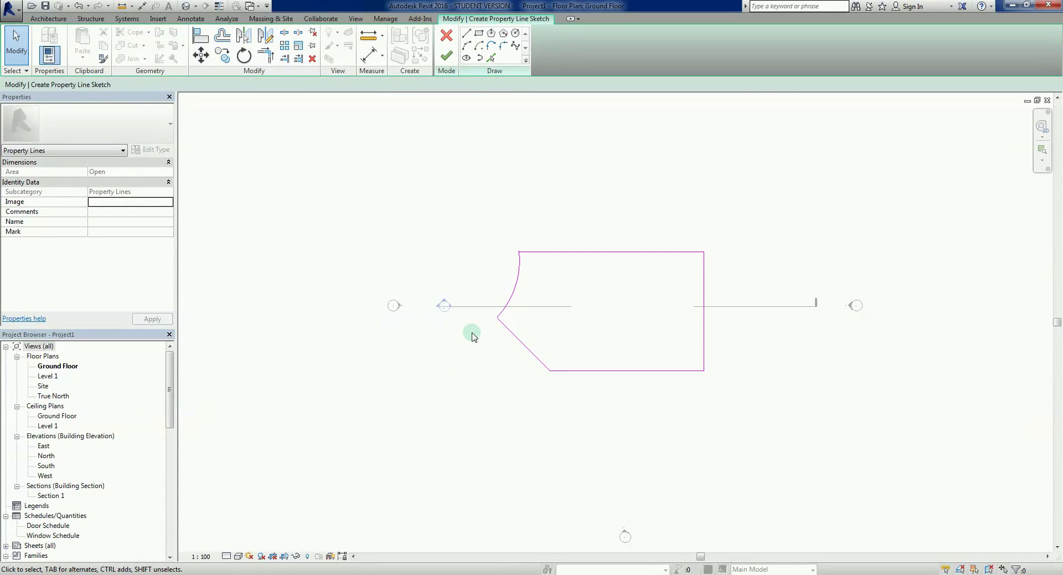
scroll(564, 320, "up", 2)
middle_click_drag(567, 351, 577, 319)
scroll(570, 313, "up", 1)
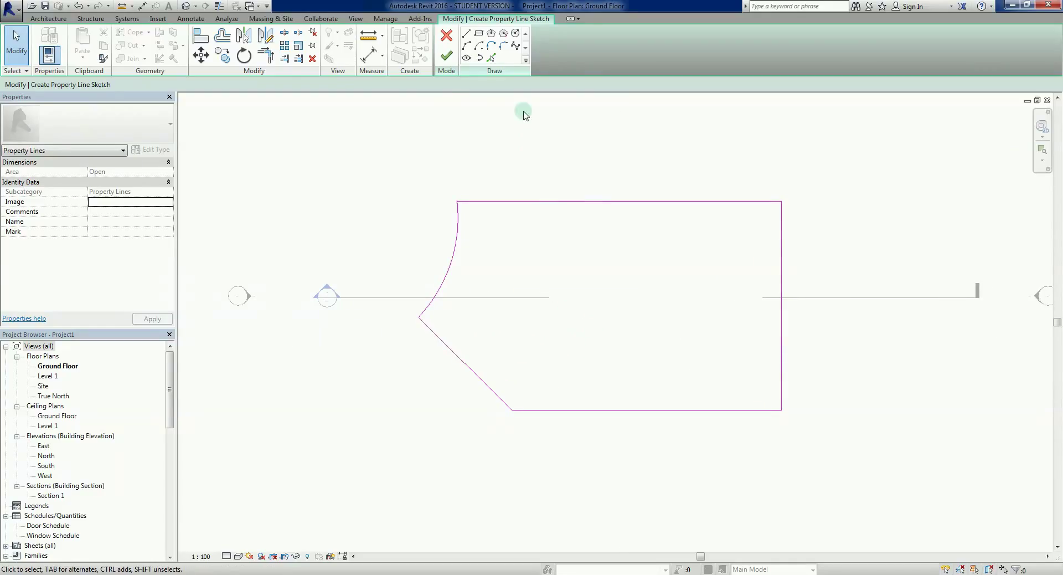
left_click(446, 57)
- Tag all five property line sides with bearing and length, e.g. 90° 00' 00" 20.20 m
left_click(417, 209)
scroll(589, 234, "up", 2)
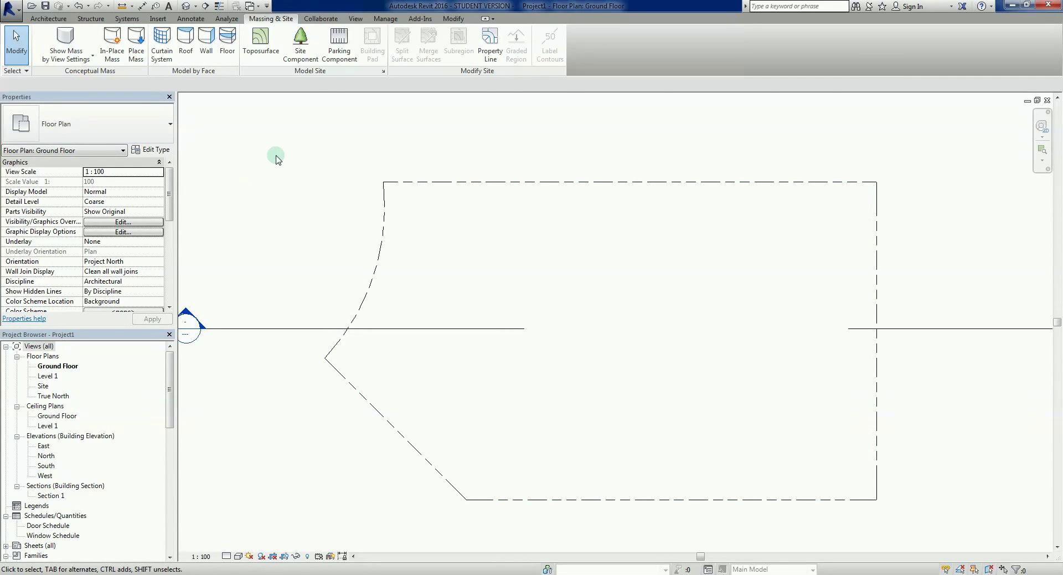
left_click(191, 20)
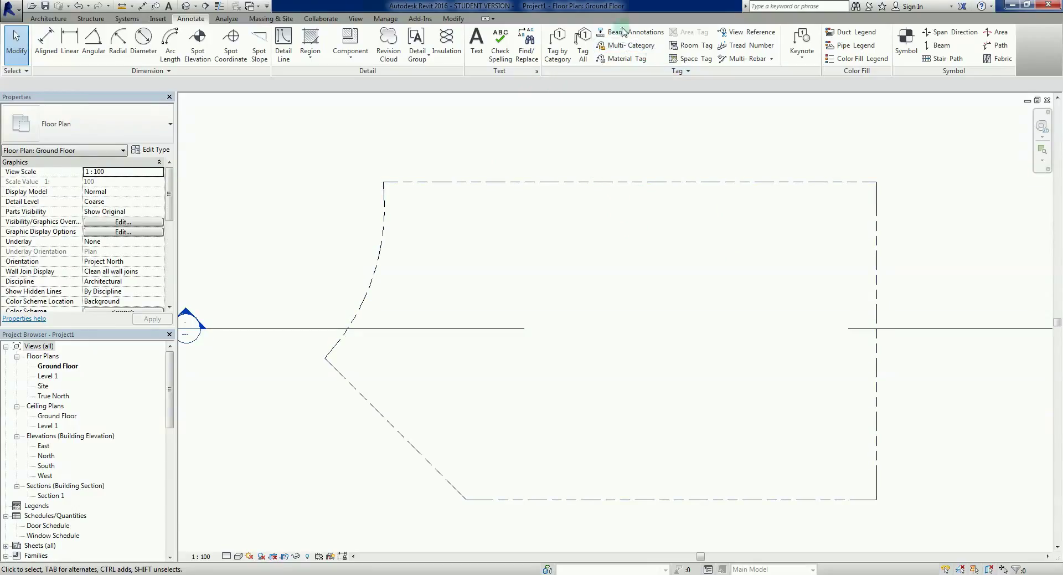
left_click(556, 57)
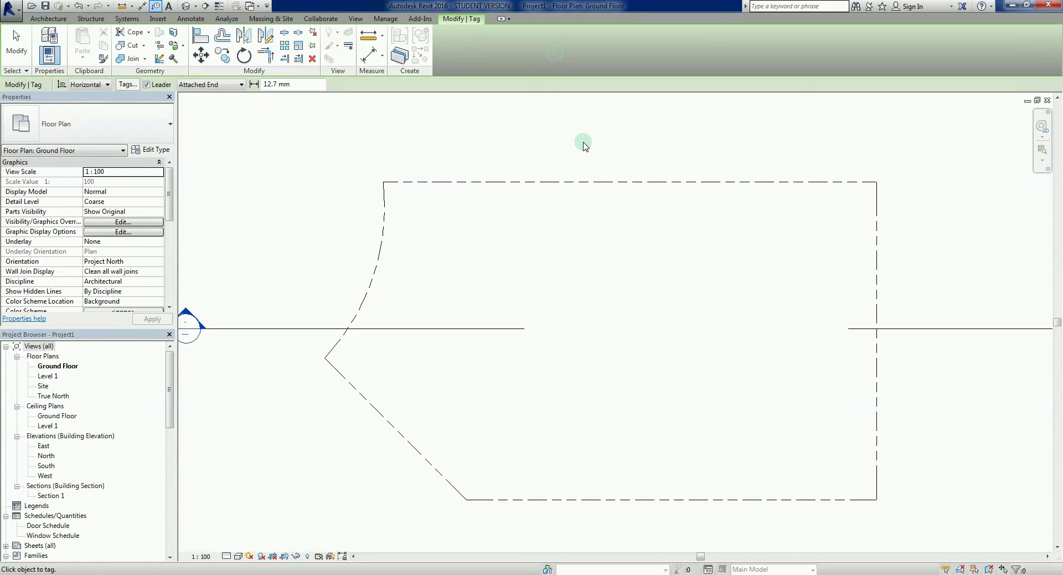
left_click(617, 182)
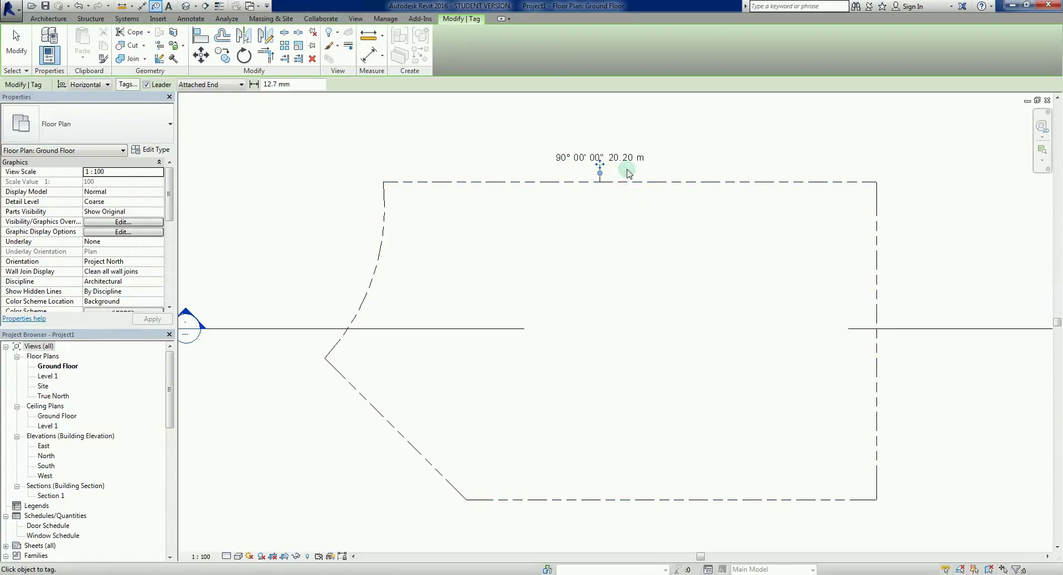
left_click(879, 265)
left_click(685, 506)
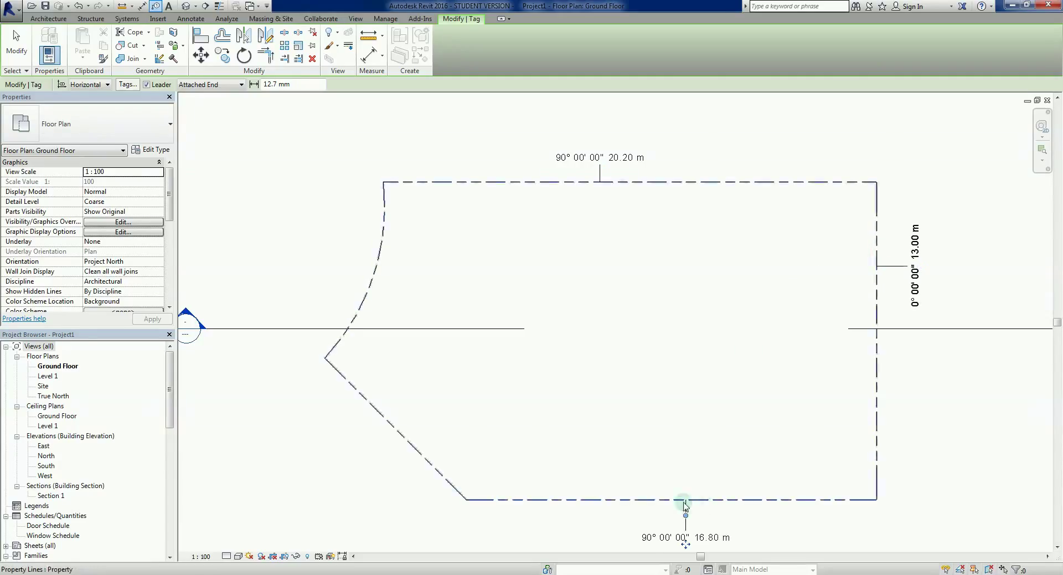
left_click(411, 445)
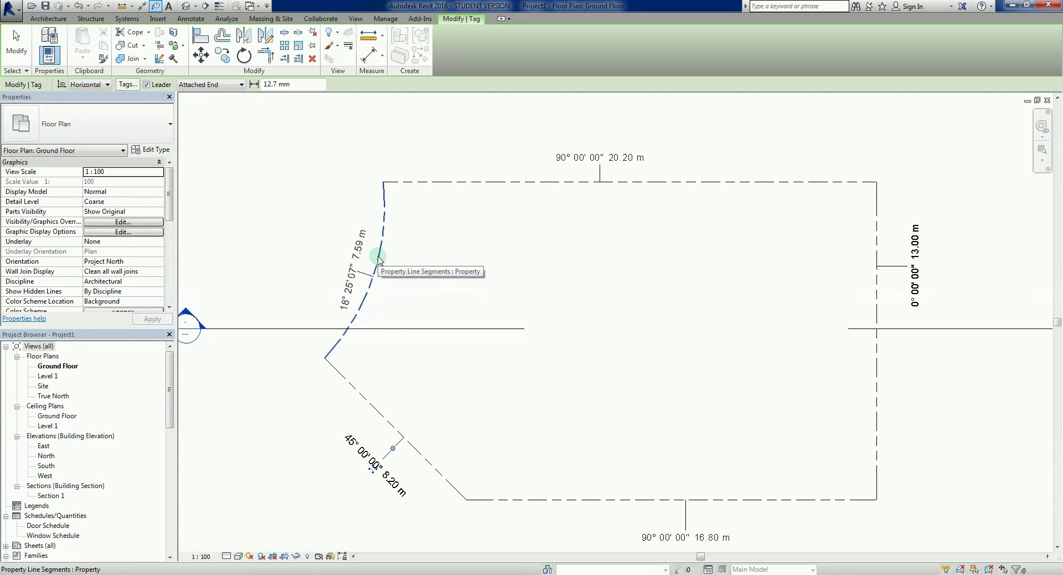
left_click(379, 259)
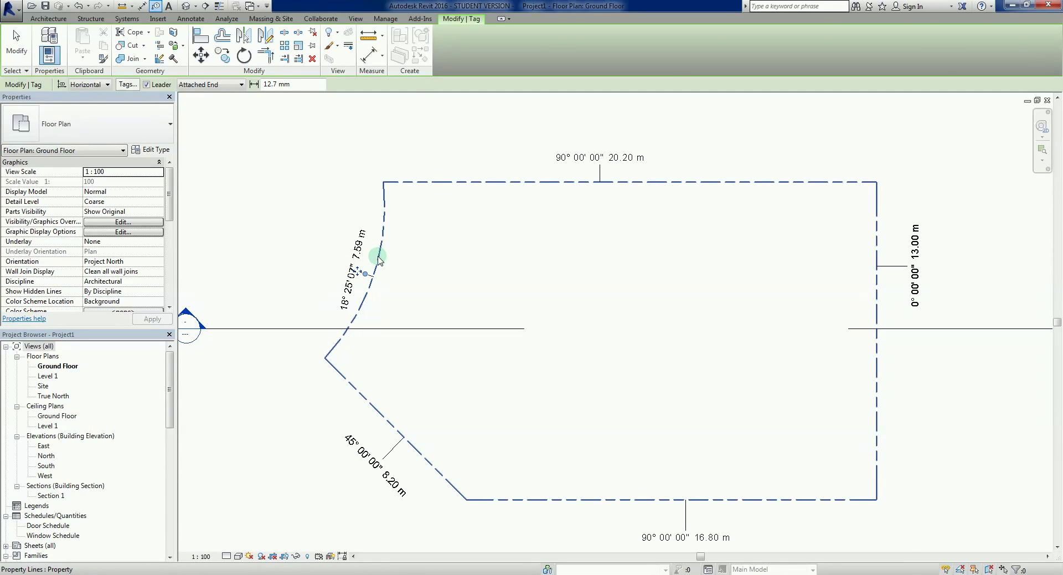
key("Escape")
key("Escape")
scroll(392, 297, "up", 1)
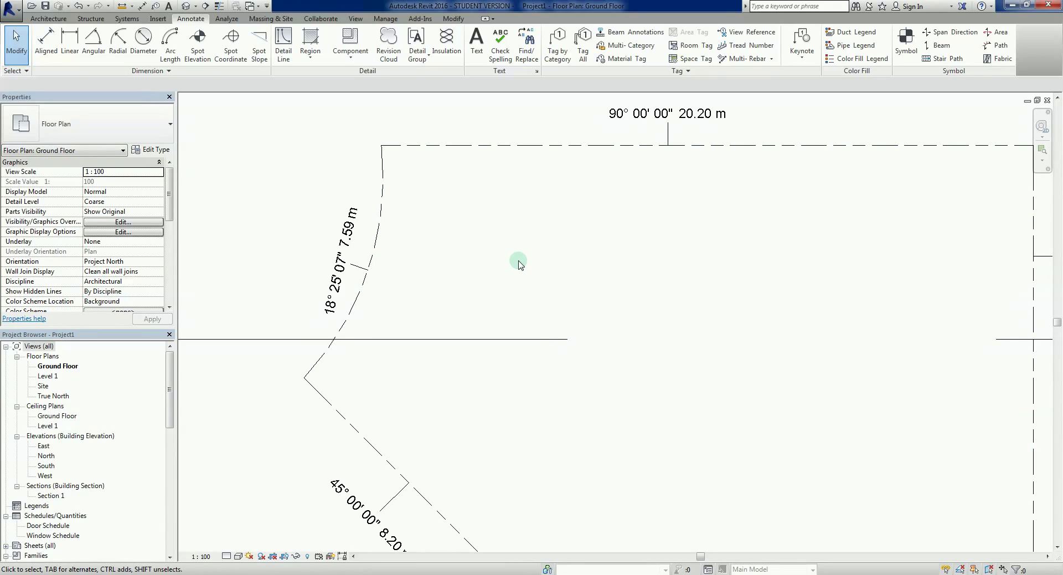
- Select the sketched property line and delete it together with its tags
scroll(387, 258, "down", 2)
left_click(383, 245)
left_click(420, 248)
scroll(376, 218, "up", 2)
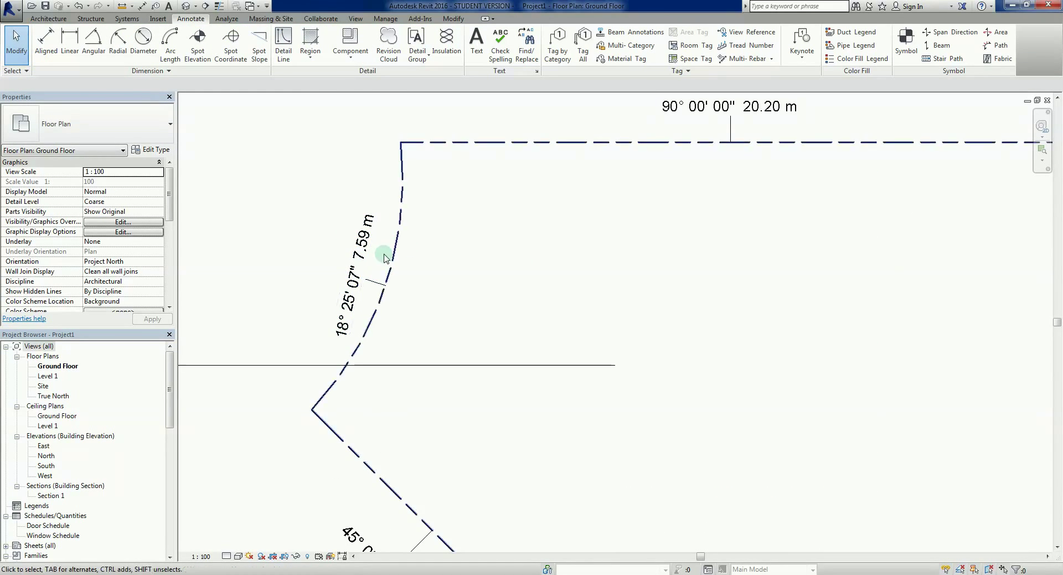
scroll(409, 245, "down", 2)
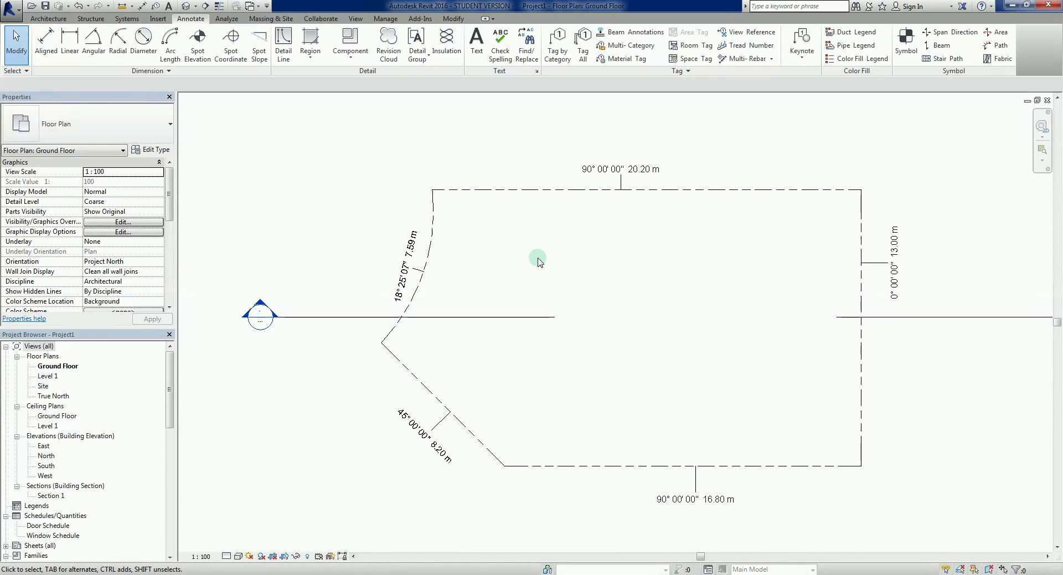
scroll(538, 264, "down", 2)
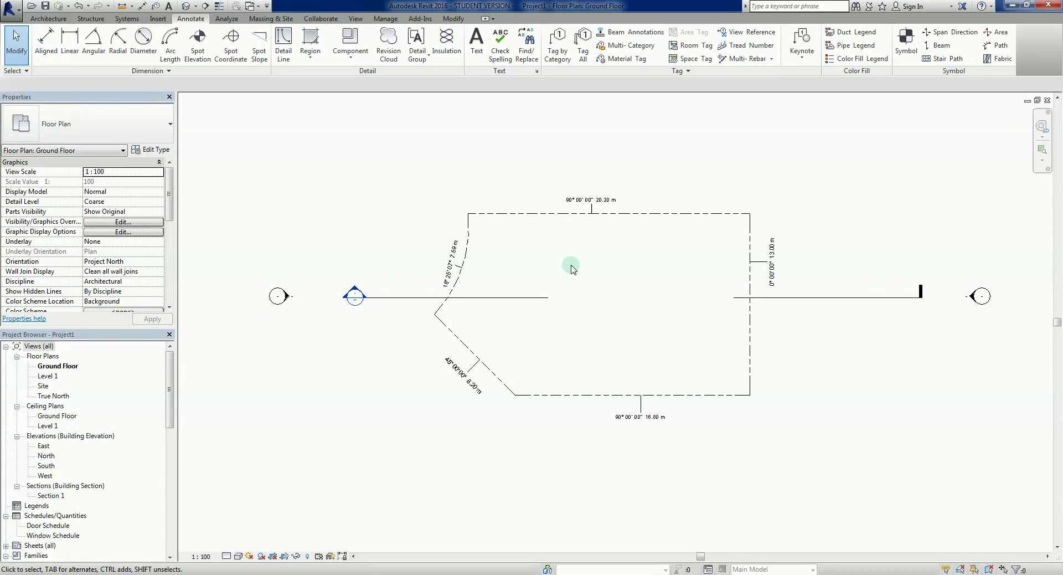
middle_click_drag(559, 277, 524, 271)
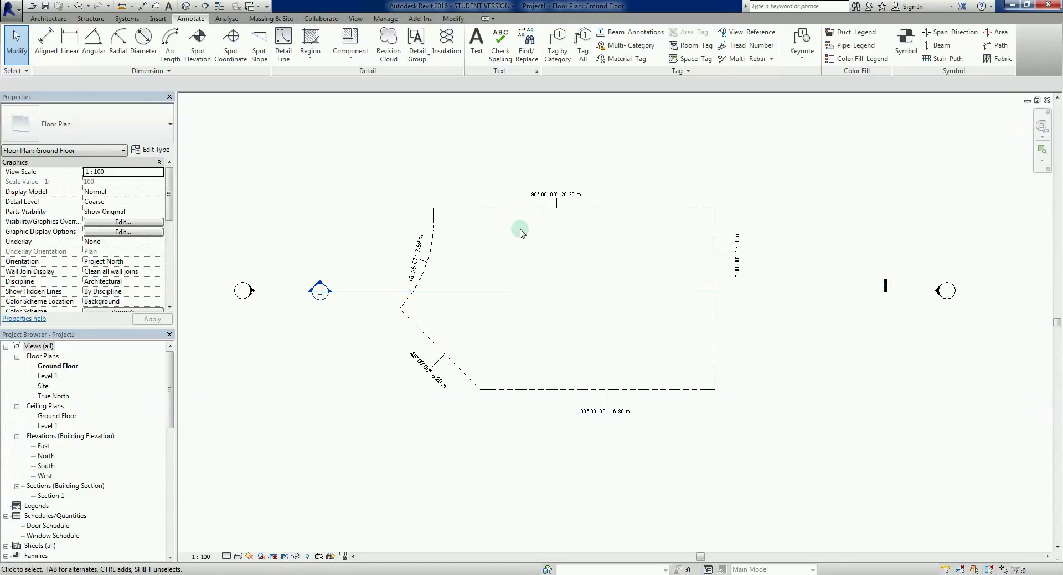
left_click(497, 209)
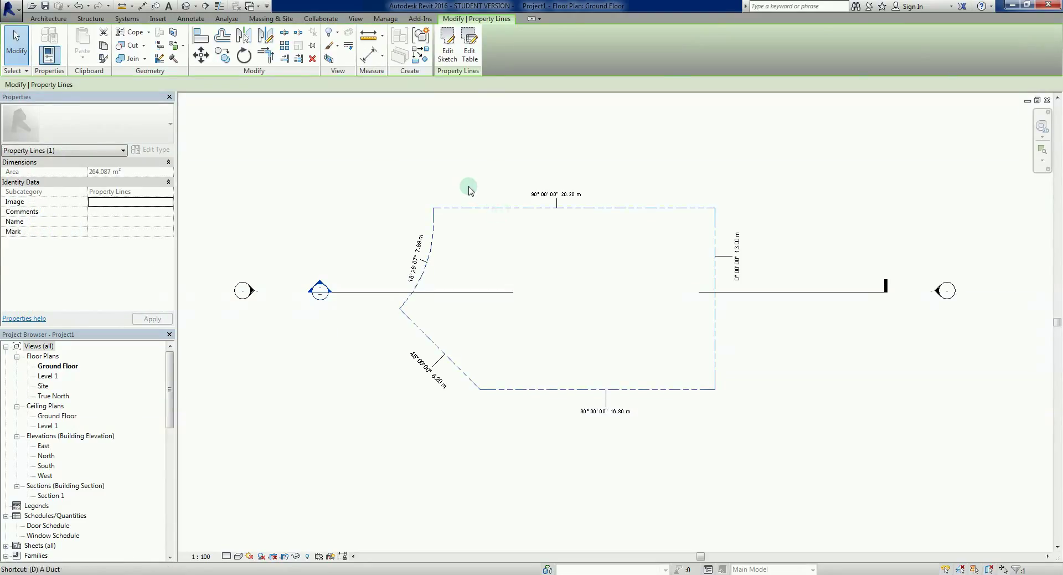
key("Delete")
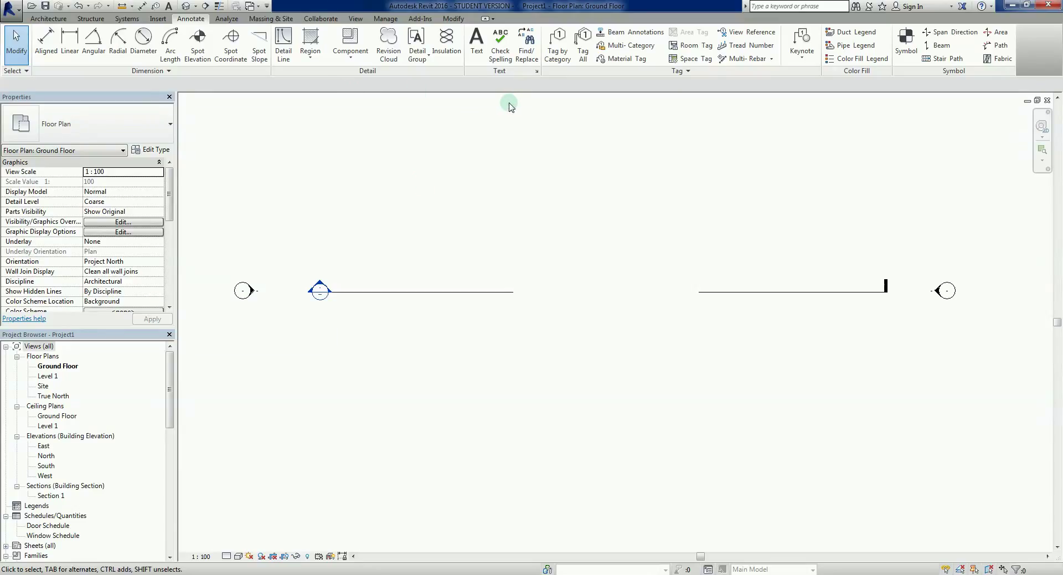
- In Site Settings, switch the angle display to plain Degrees
left_click(261, 20)
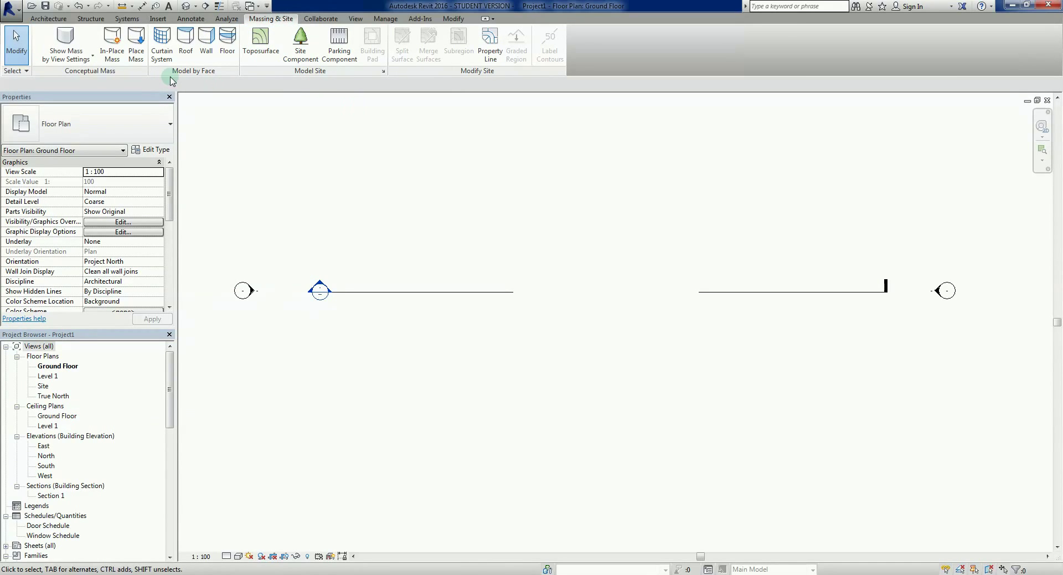
left_click(383, 71)
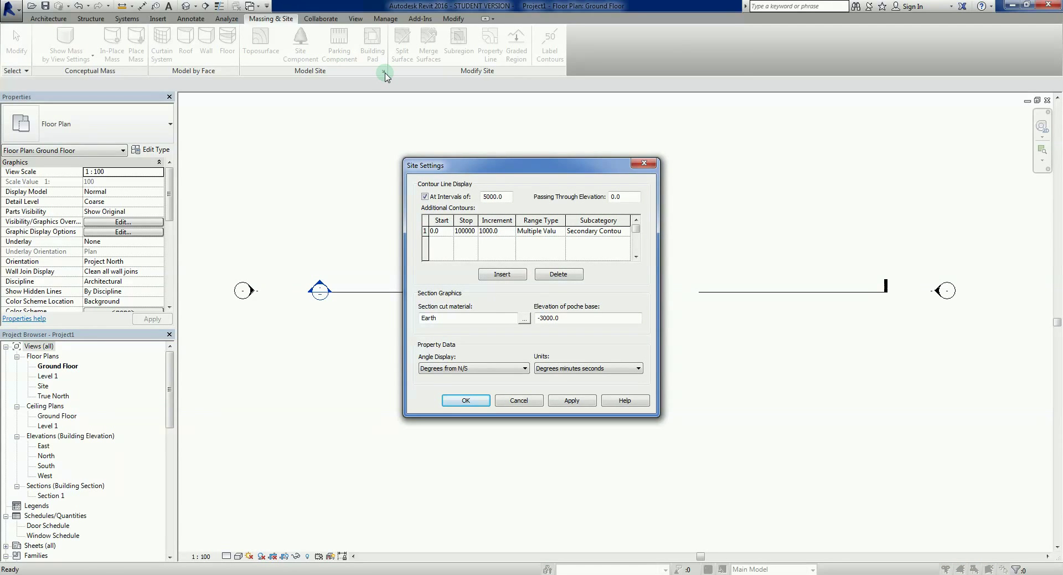
left_click(653, 164)
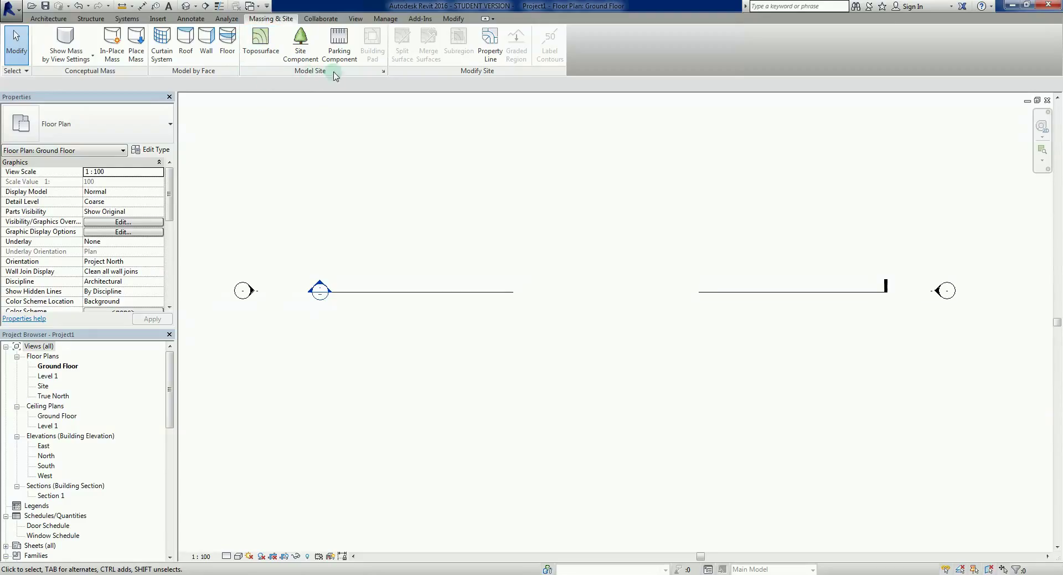
left_click(383, 71)
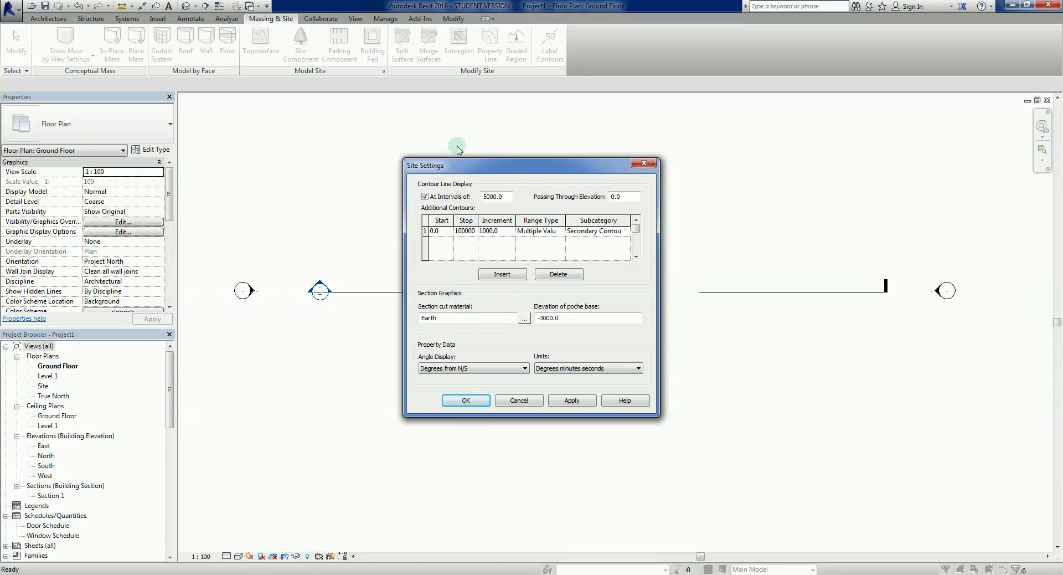
left_click(419, 368)
left_click(523, 369)
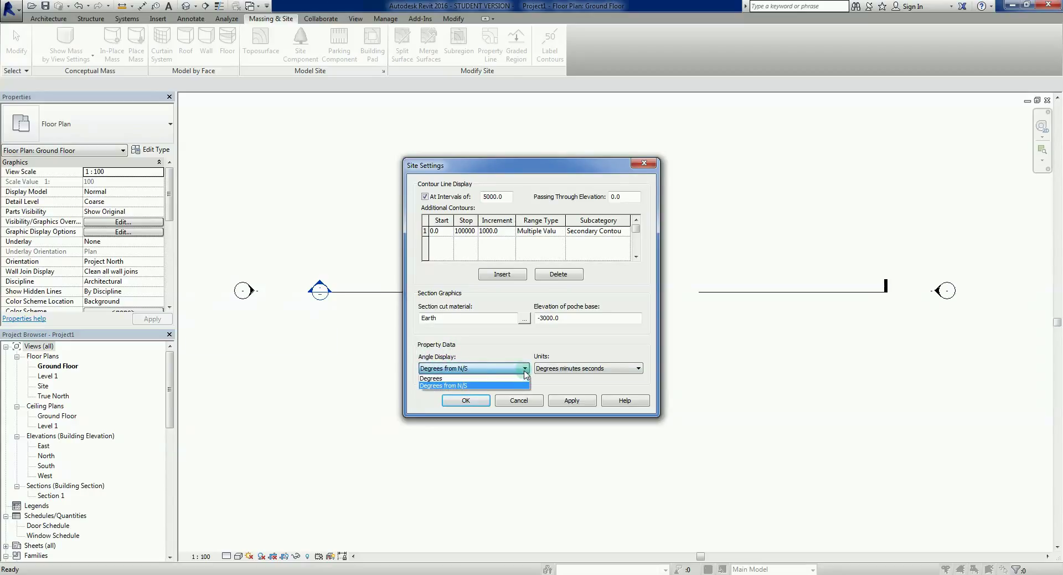
left_click(444, 386)
left_click(521, 368)
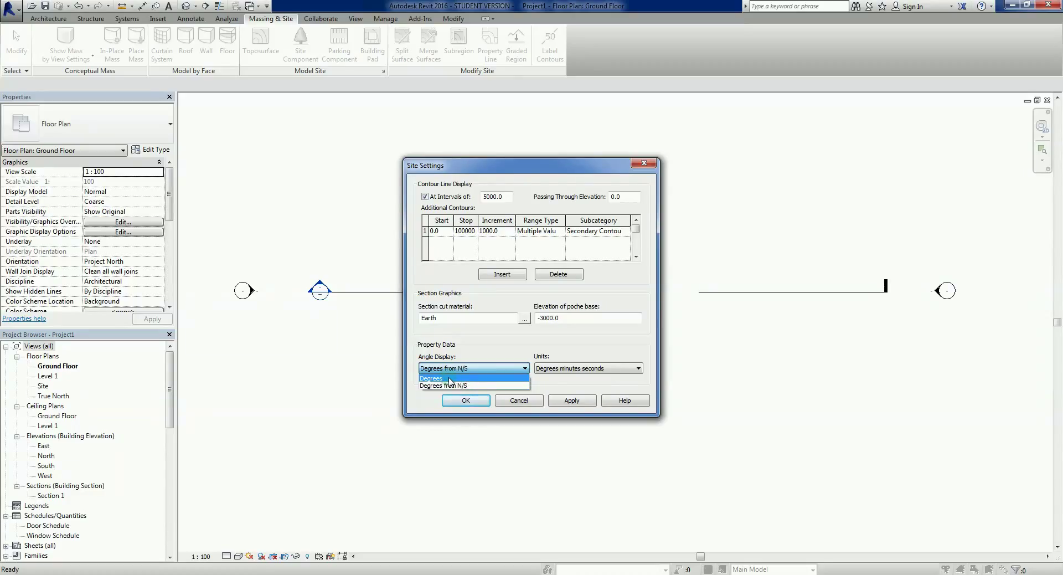
left_click(450, 379)
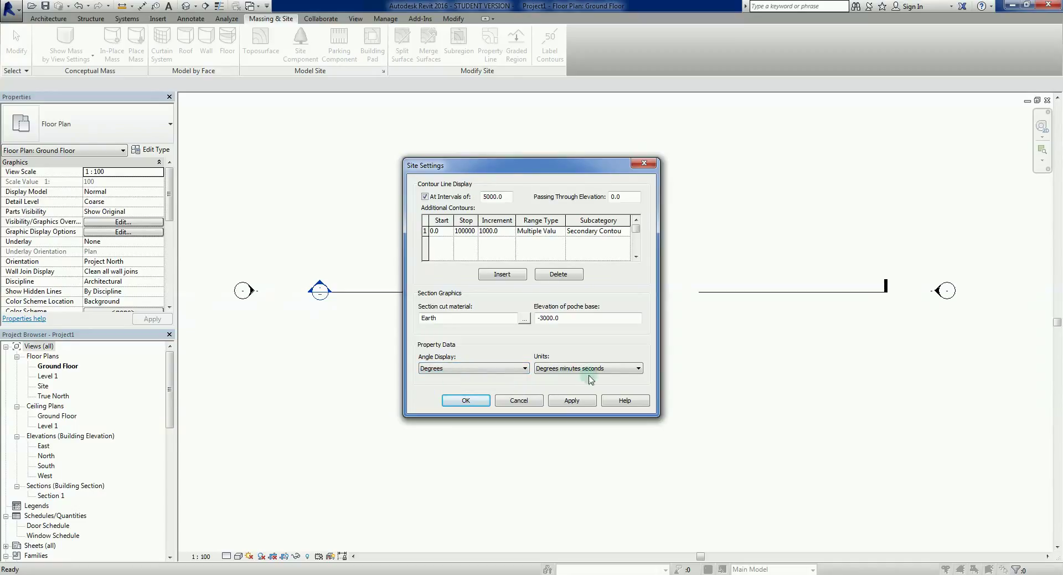
- Set angle units to Degrees minutes seconds, apply, and close Site Settings
left_click(612, 369)
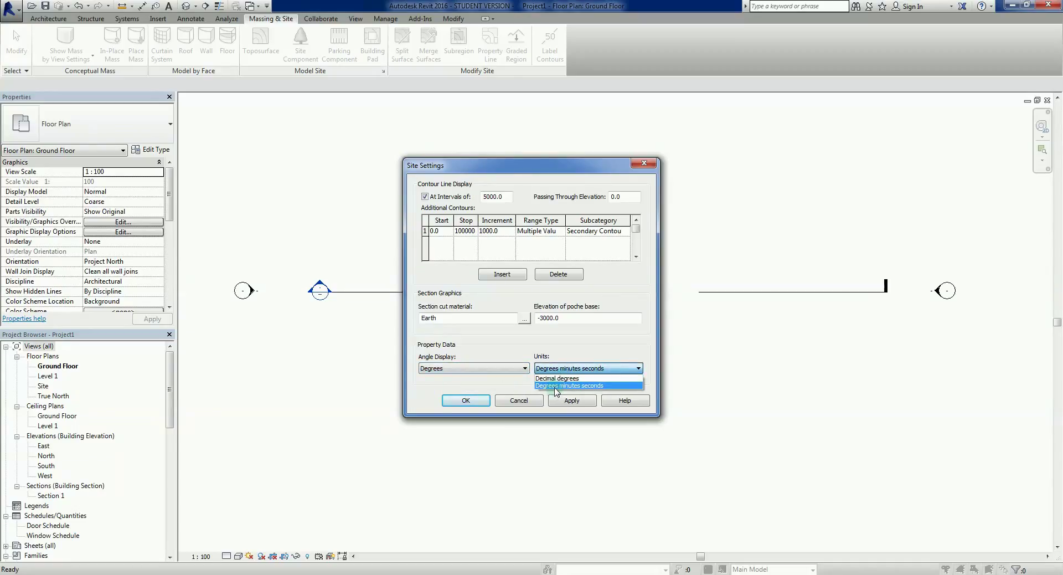
left_click(519, 383)
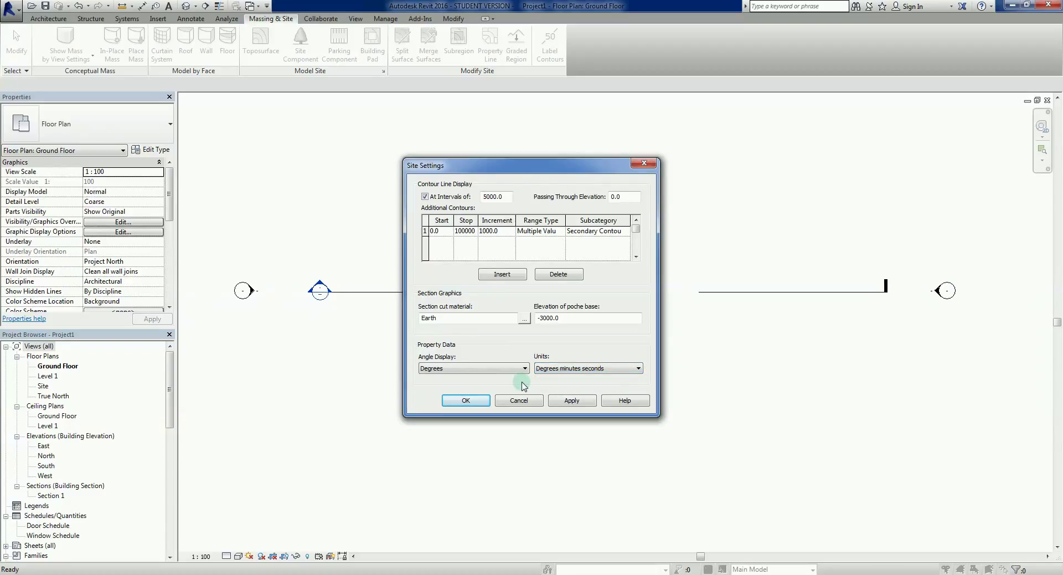
left_click(572, 400)
left_click(527, 338)
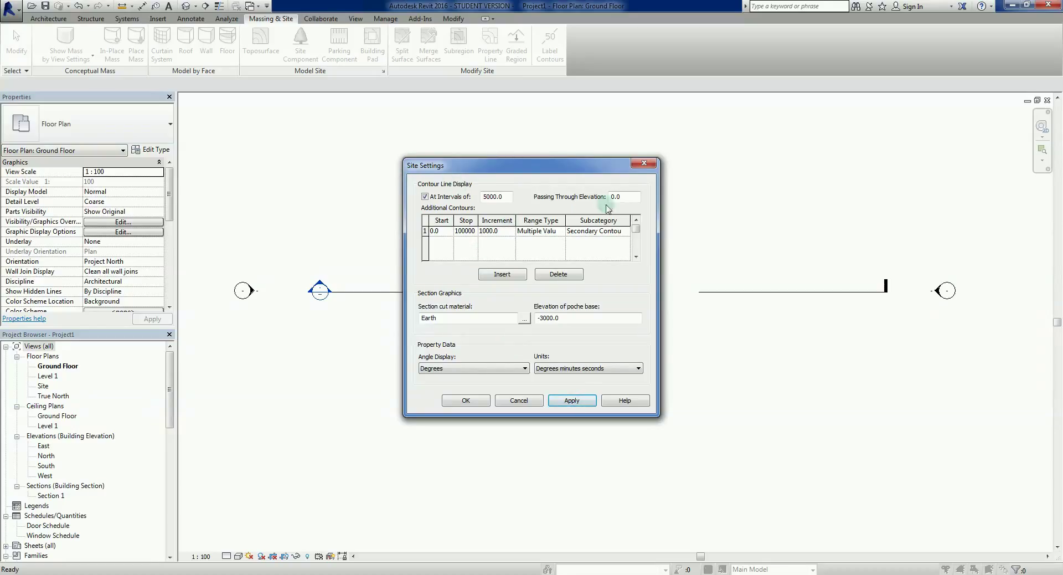
left_click(642, 164)
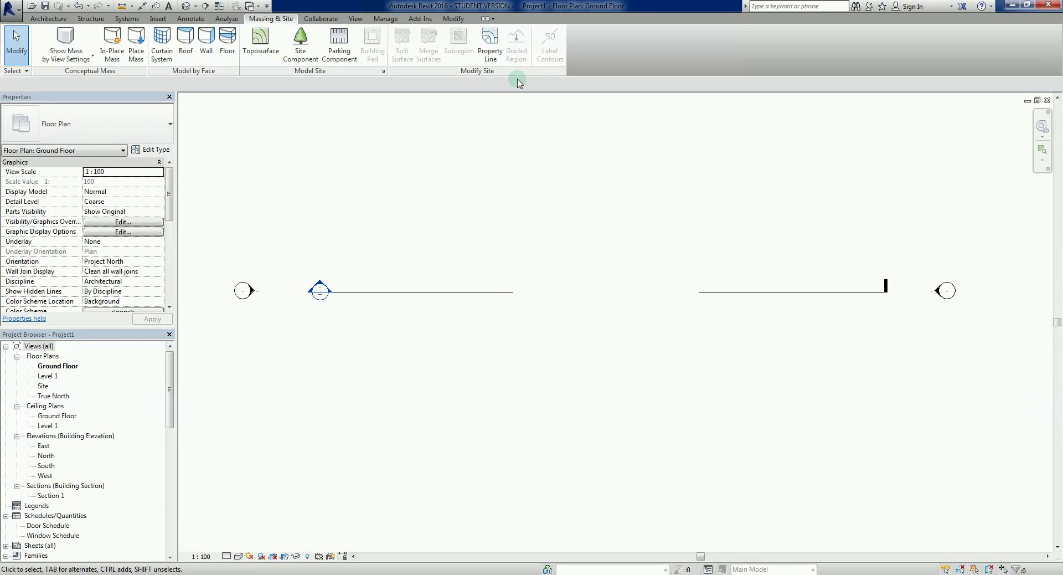
- Choose distances-and-bearings entry and give the first deed line a distance of 30000
left_click(496, 63)
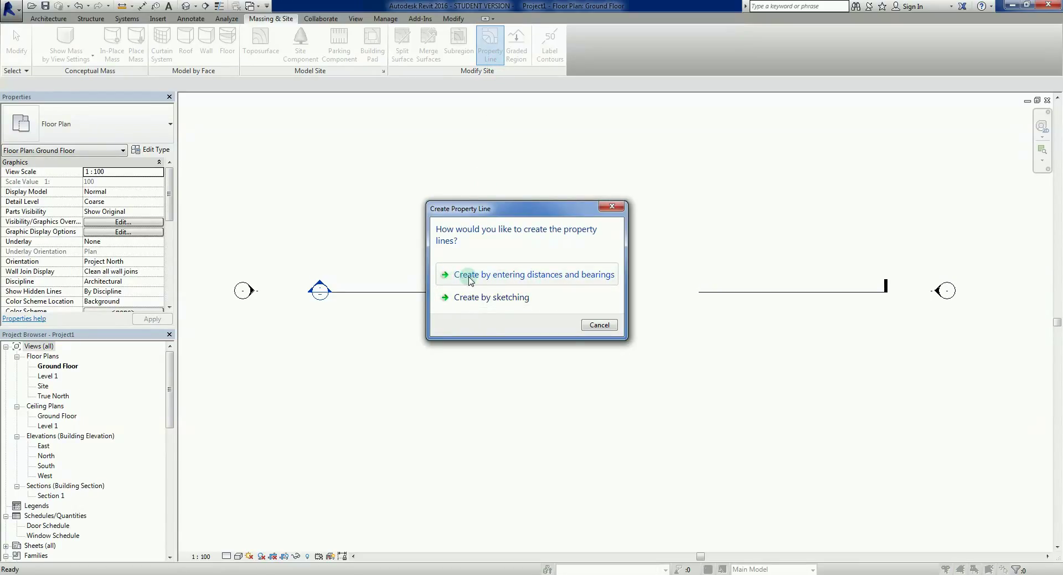
left_click(469, 280)
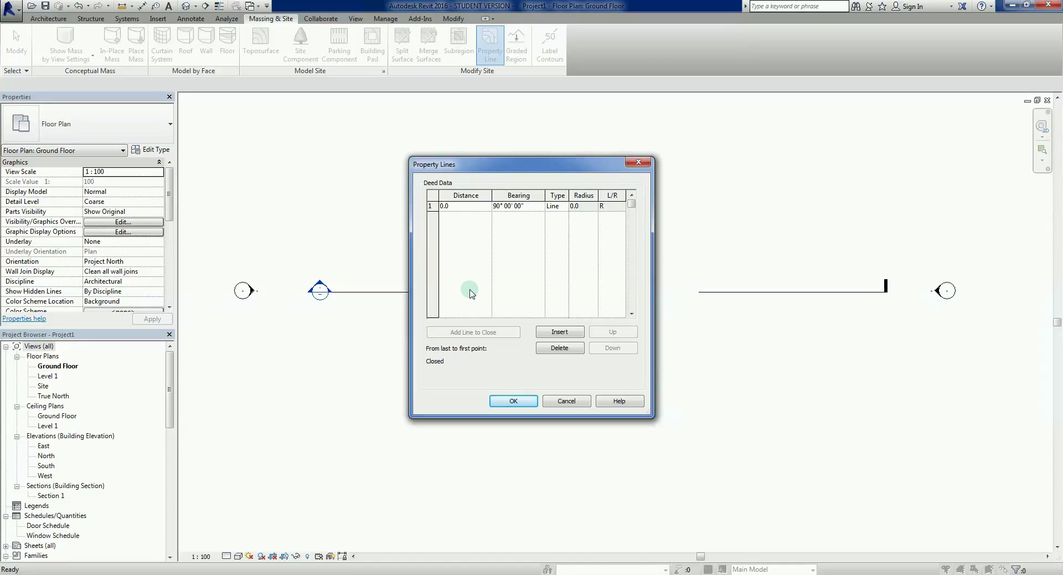
left_click(443, 207)
left_click(441, 208)
type("30000")
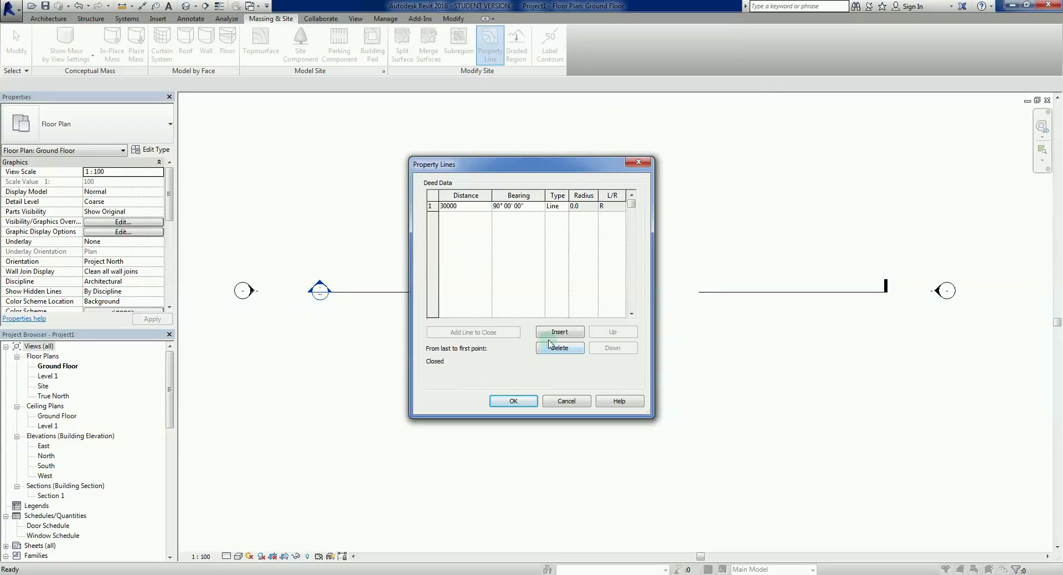
- Commit line 1 and add a second deed line of 15000 at 180°
left_click(580, 332)
left_click(581, 332)
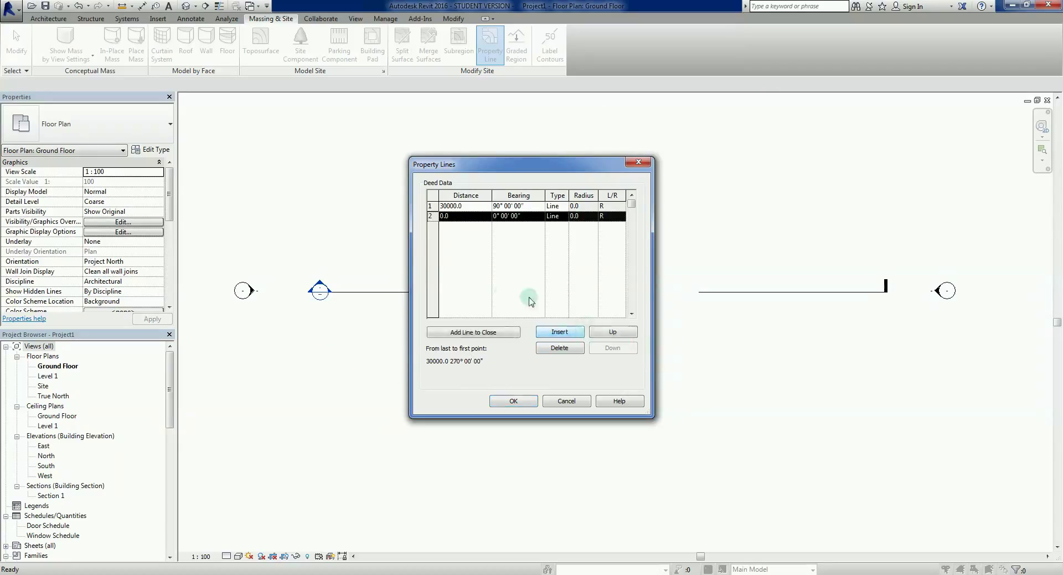
left_click(442, 217)
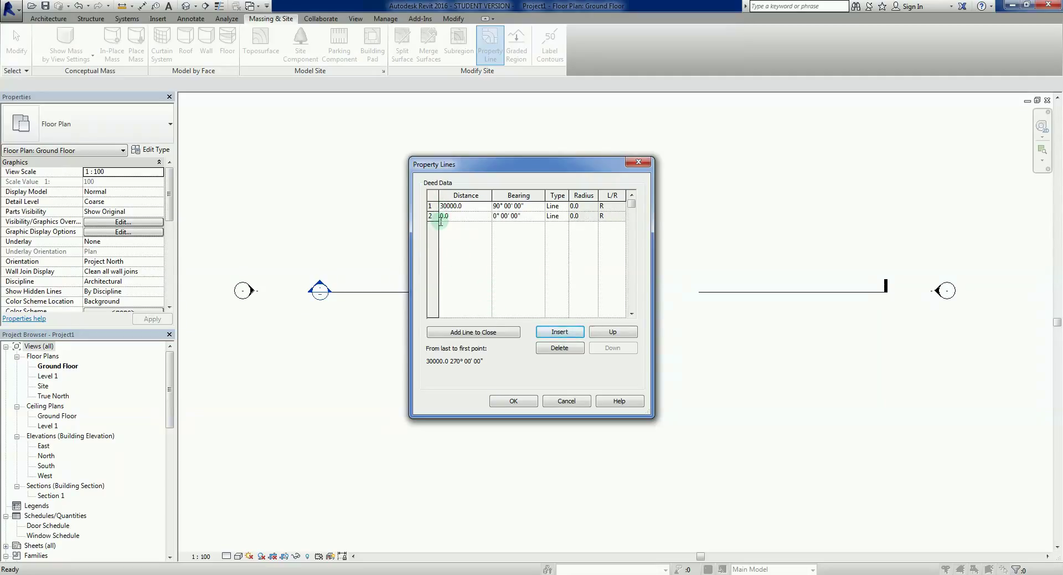
type("1500")
left_click(494, 237)
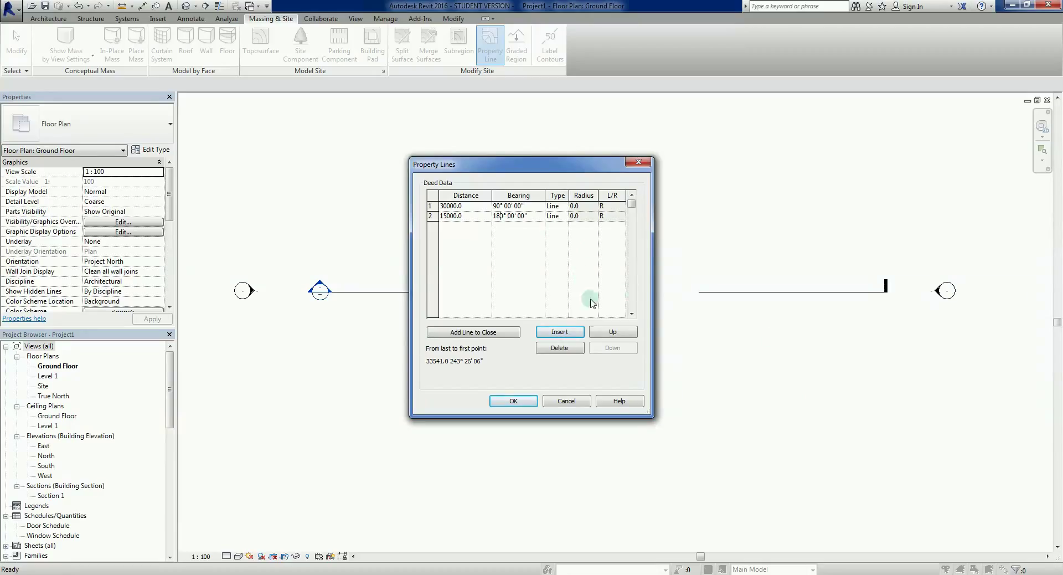
- Widen the table, set line 1 to R, and add a third line of 30000 at 270°
left_click_drag(653, 416, 714, 421)
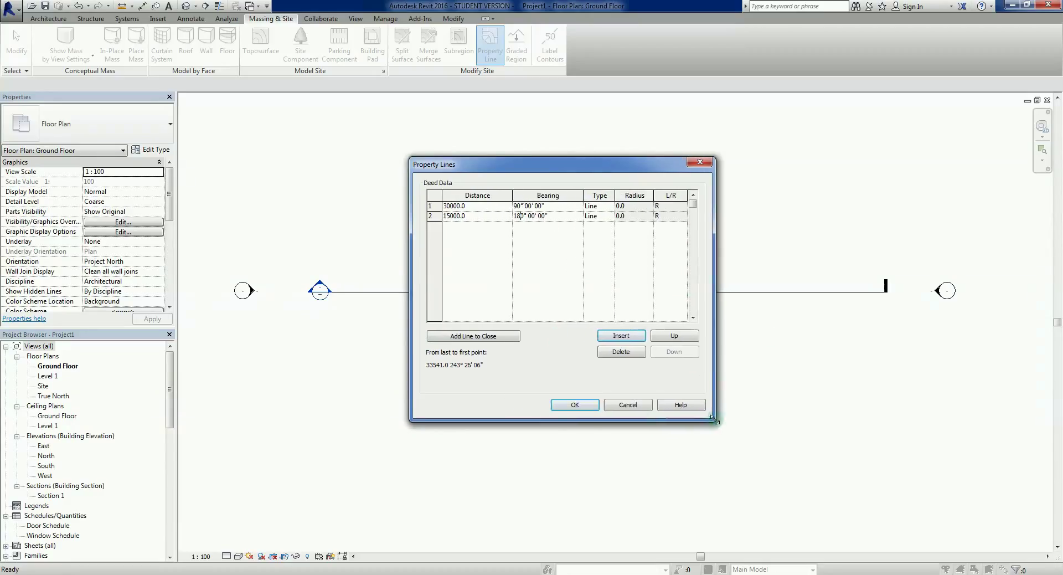
left_click(654, 203)
left_click(671, 224)
left_click(621, 336)
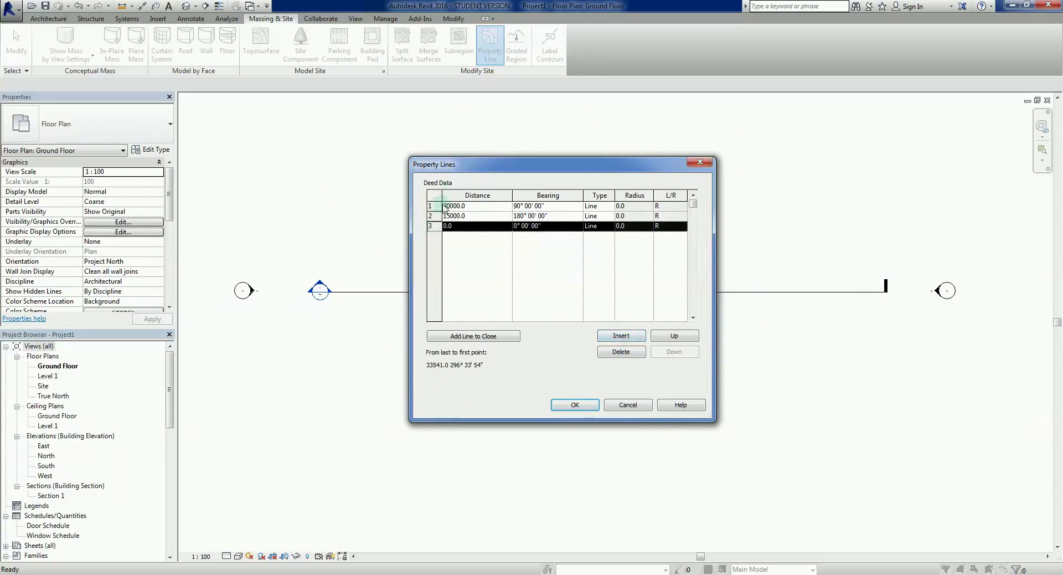
left_click(447, 228)
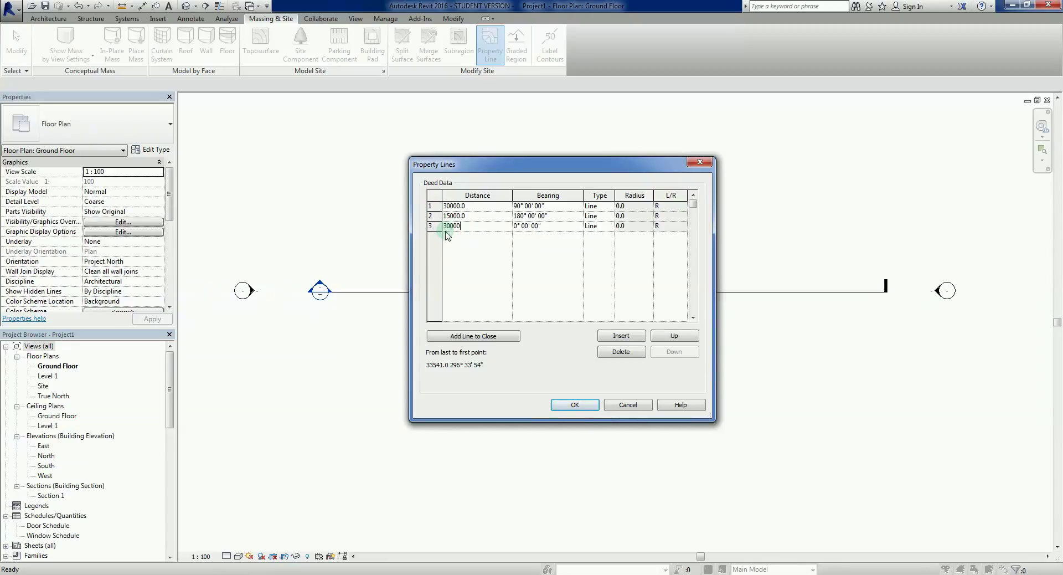
left_click(518, 227)
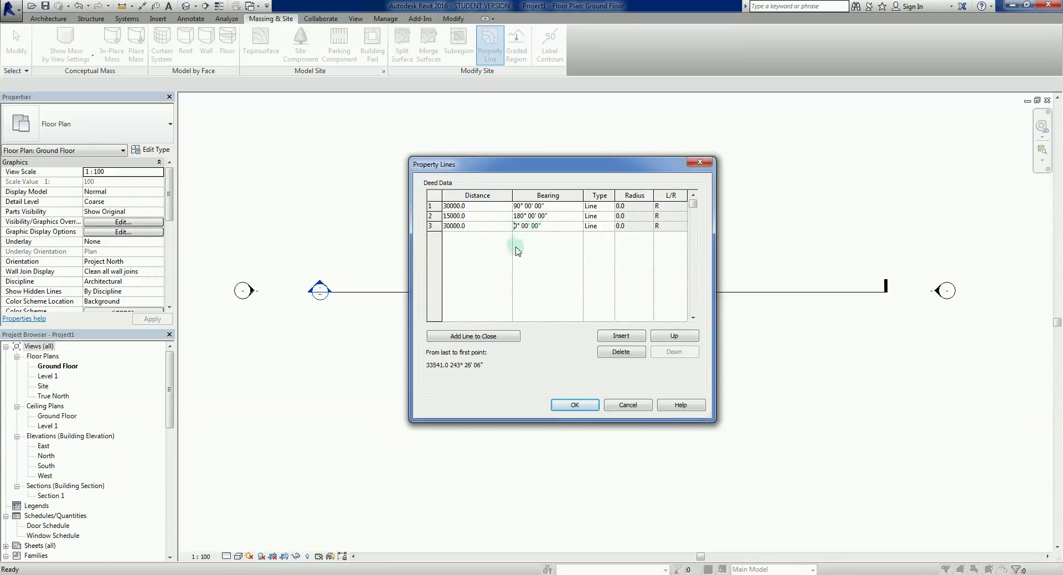
type("27")
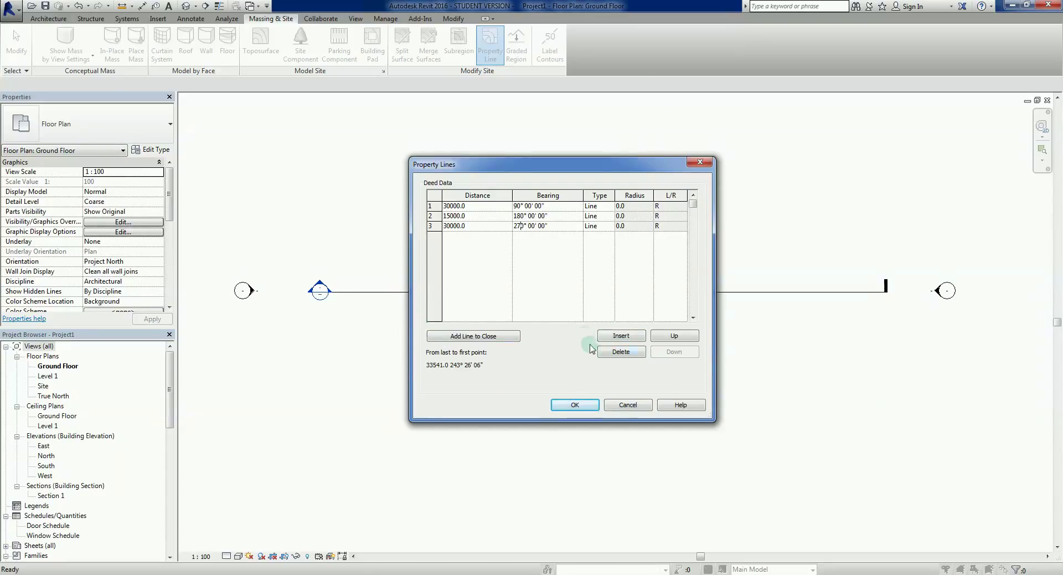
- Add a fourth deed line of 15000 at bearing 0° 00' 00"
left_click(616, 336)
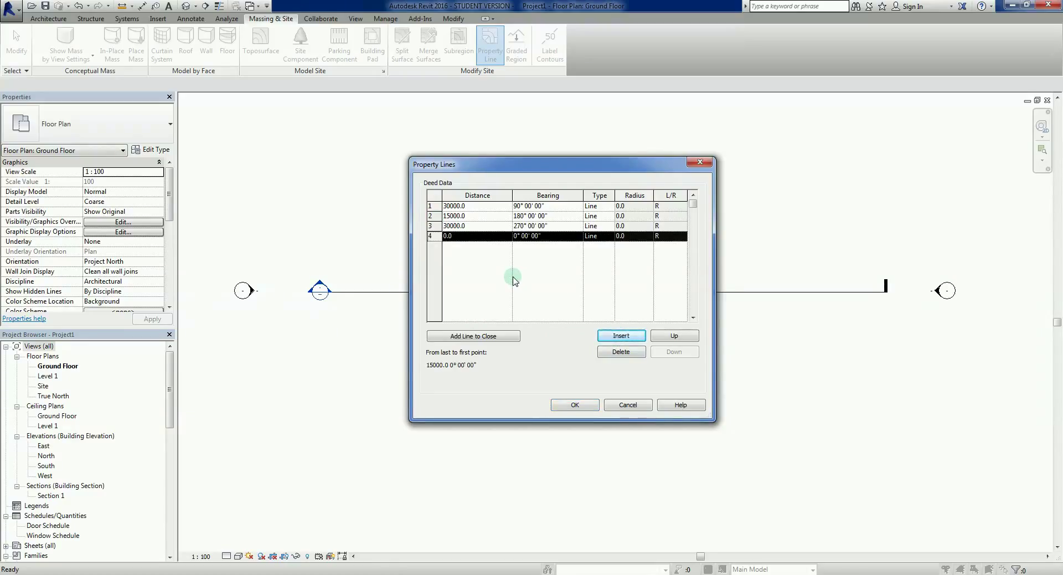
left_click(450, 236)
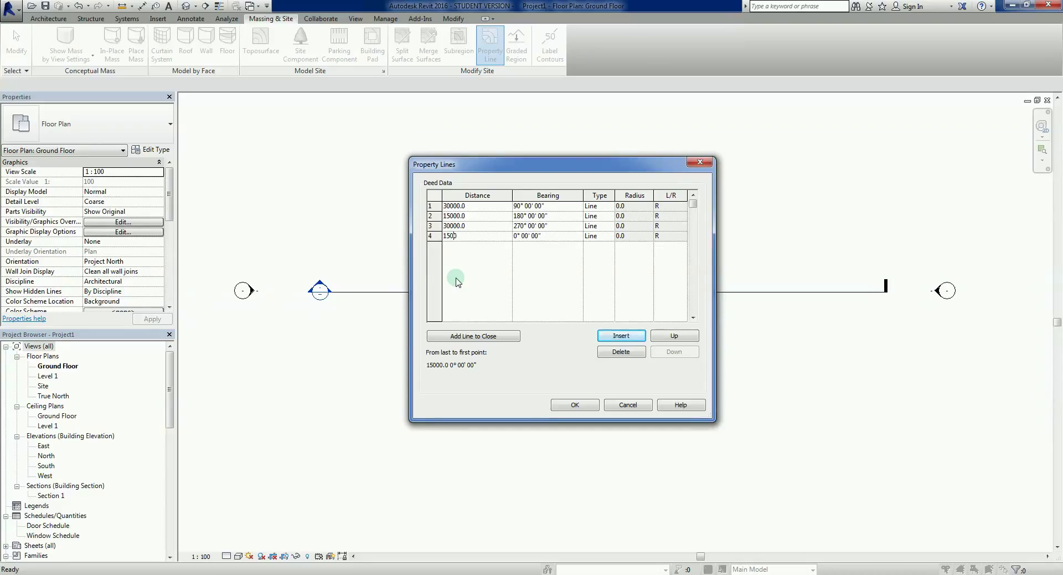
type("150000")
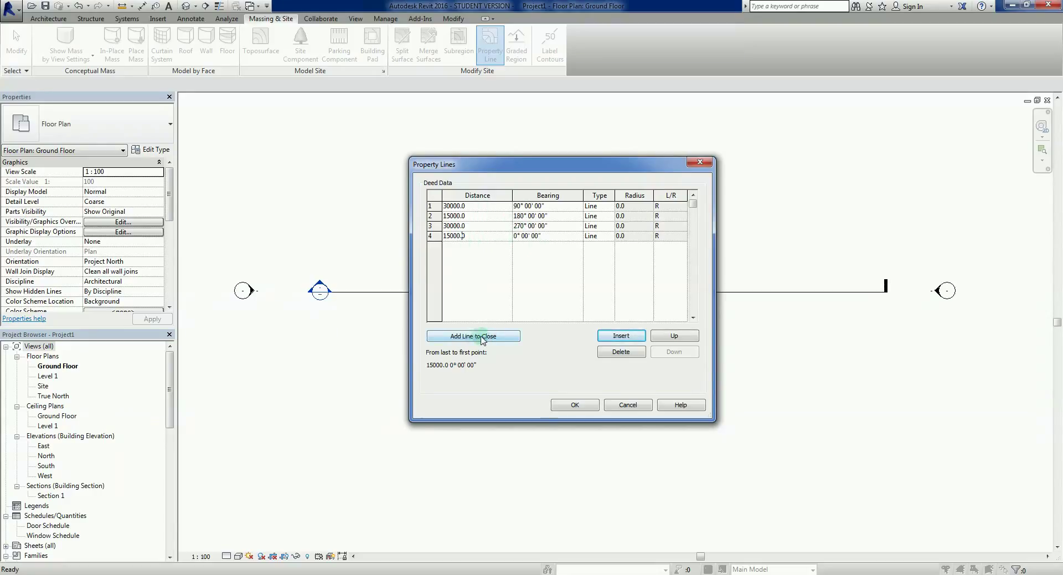
- Accept the four deed lines and place the rectangular property line on the Ground Floor plan
left_click(582, 406)
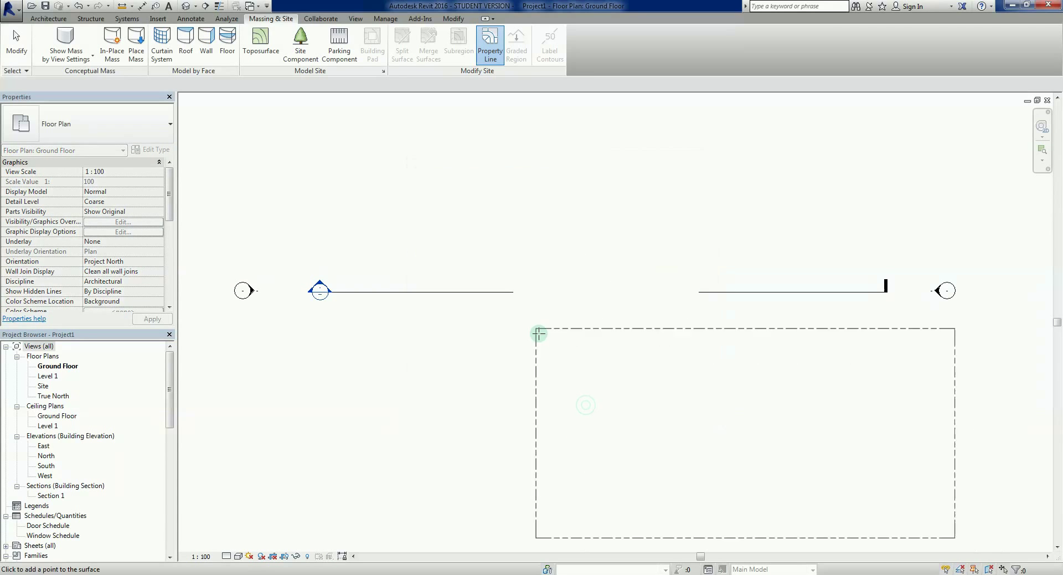
left_click(402, 180)
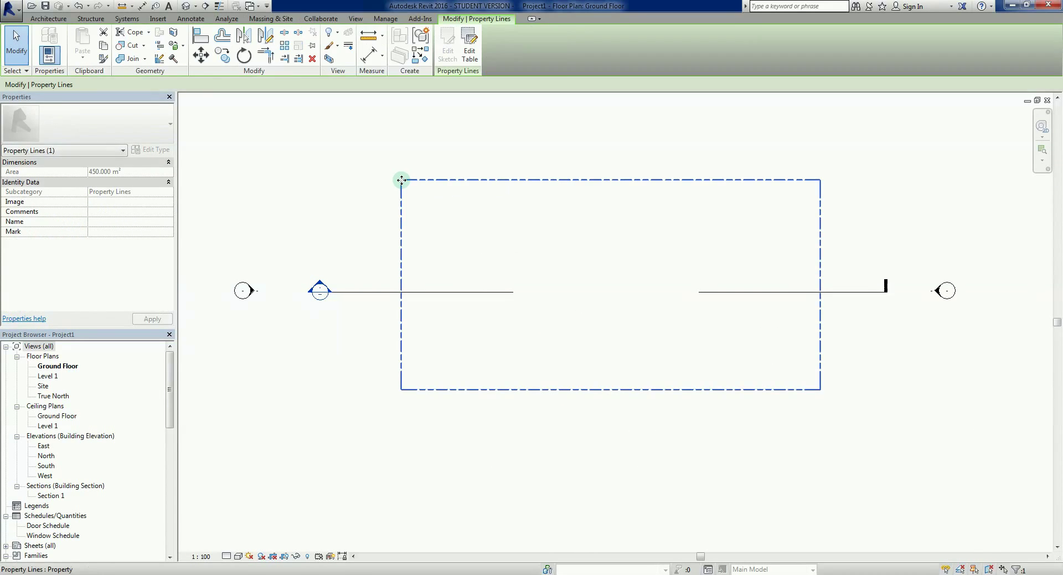
key("Escape")
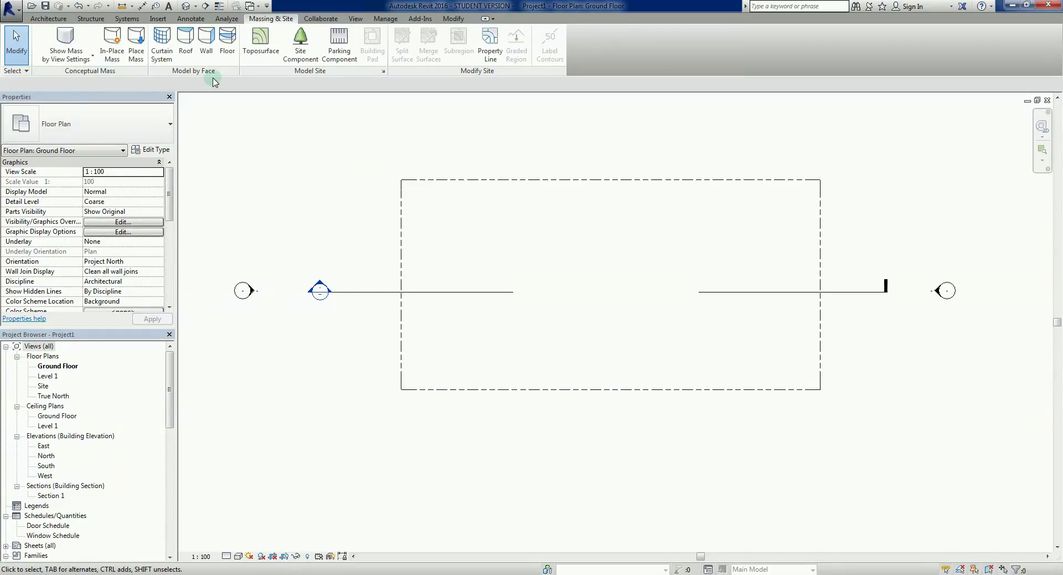
- Tag the top, right, bottom and left property line segments using Tag by Category
left_click(191, 20)
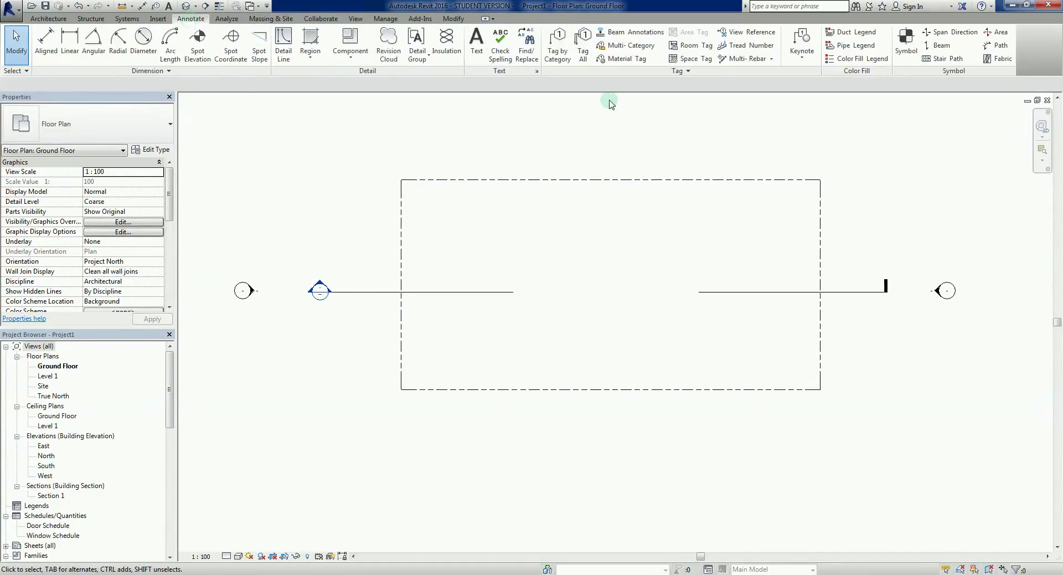
left_click(563, 56)
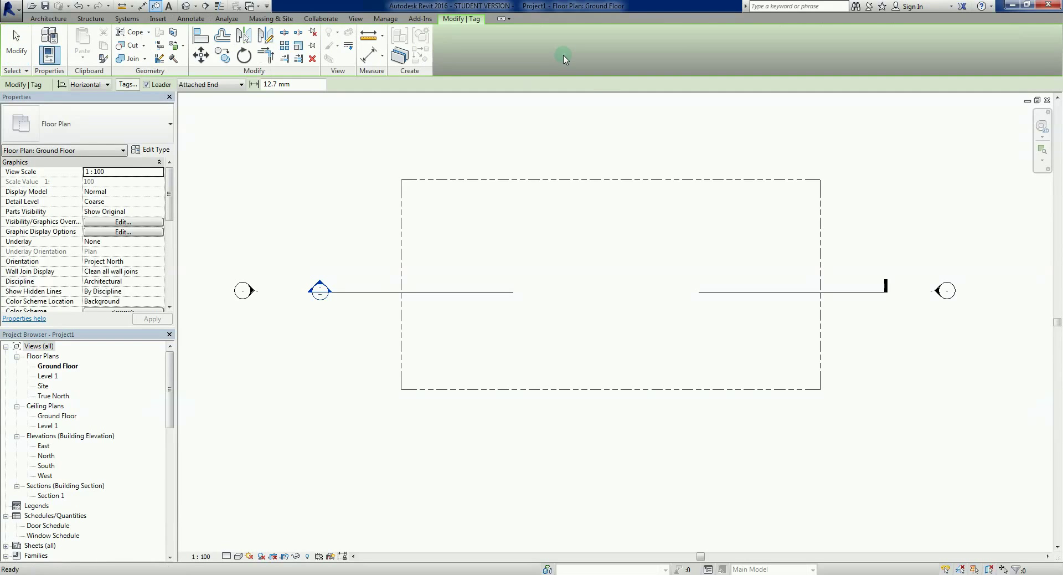
left_click(607, 181)
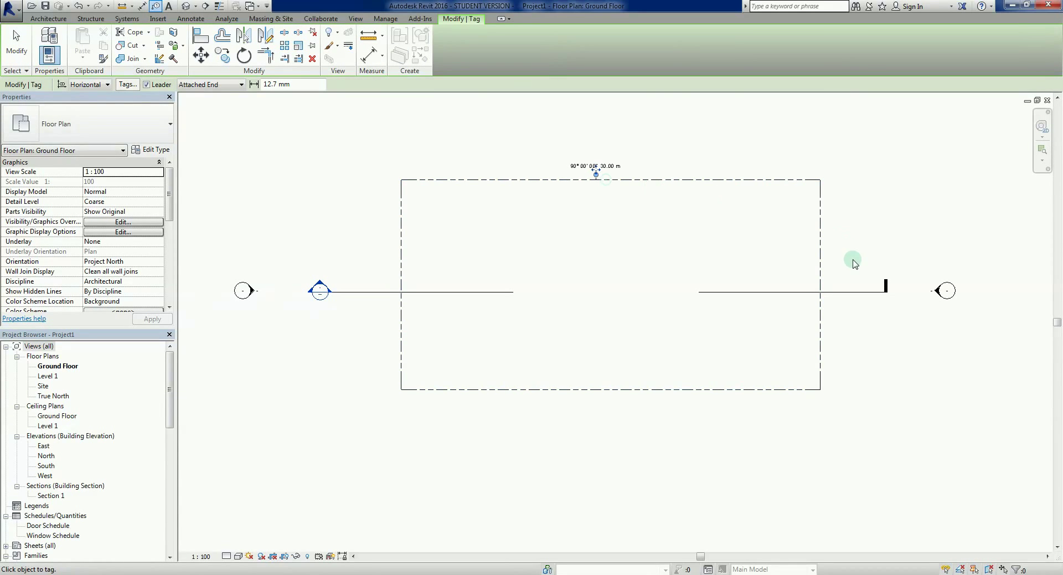
left_click(821, 255)
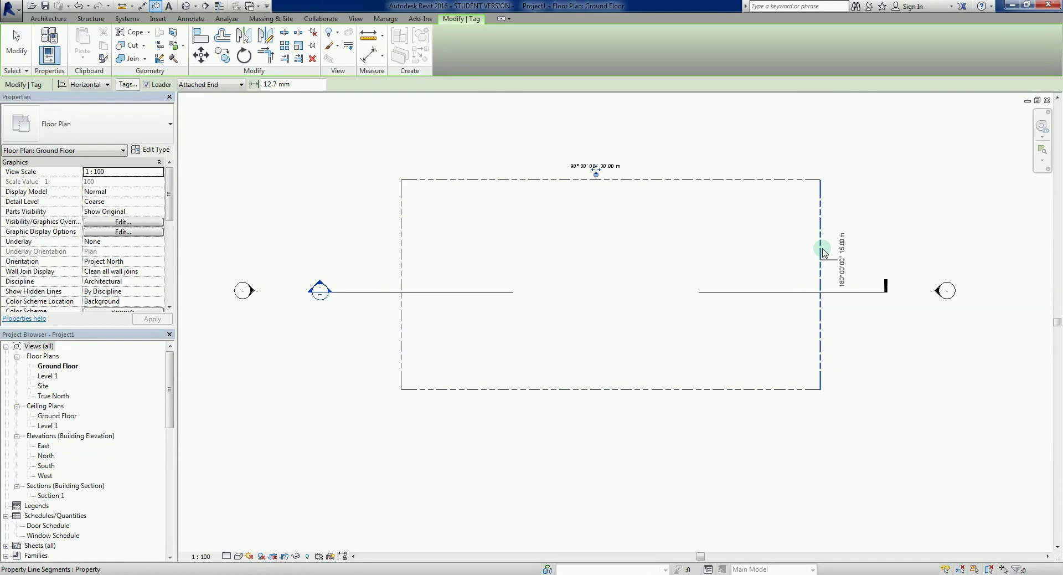
left_click(609, 389)
left_click(400, 252)
key("Escape")
- Zoom and pan around the plan to check the 180° and 270° tags, then recenter the boundary
scroll(615, 221, "up", 3)
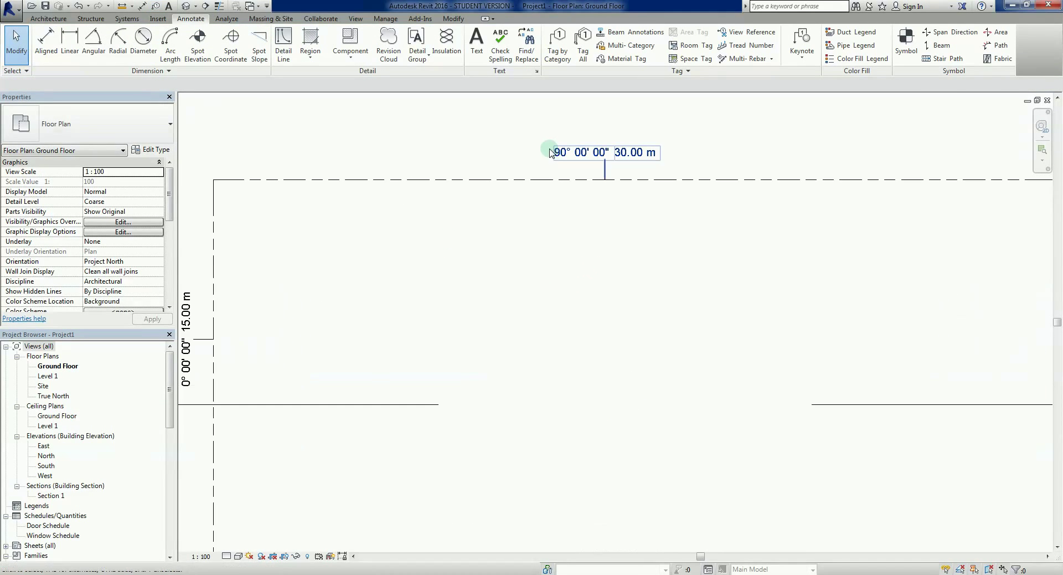
scroll(615, 164, "down", 1)
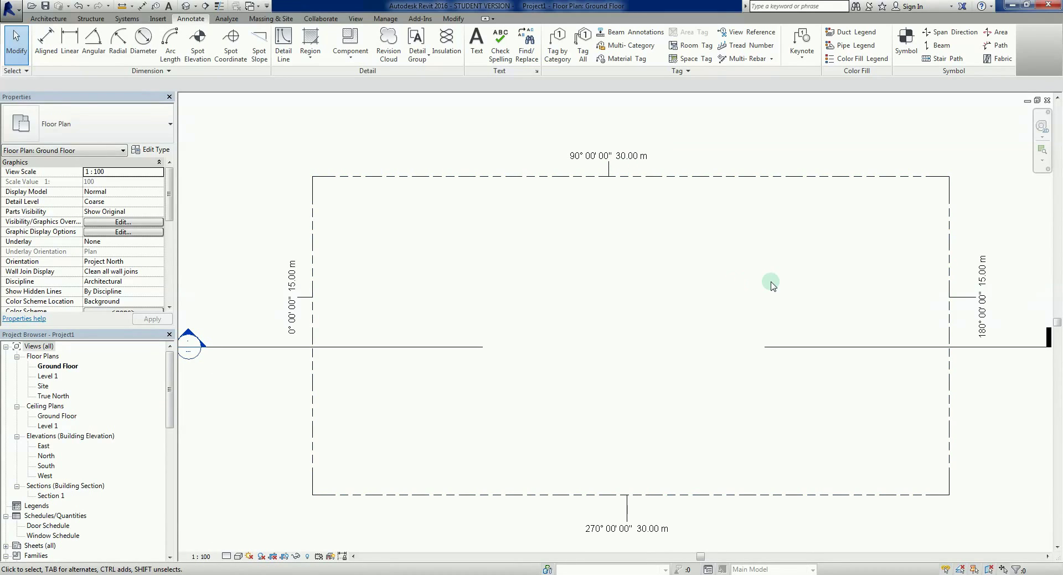
middle_click_drag(998, 373, 625, 372)
scroll(626, 332, "up", 3)
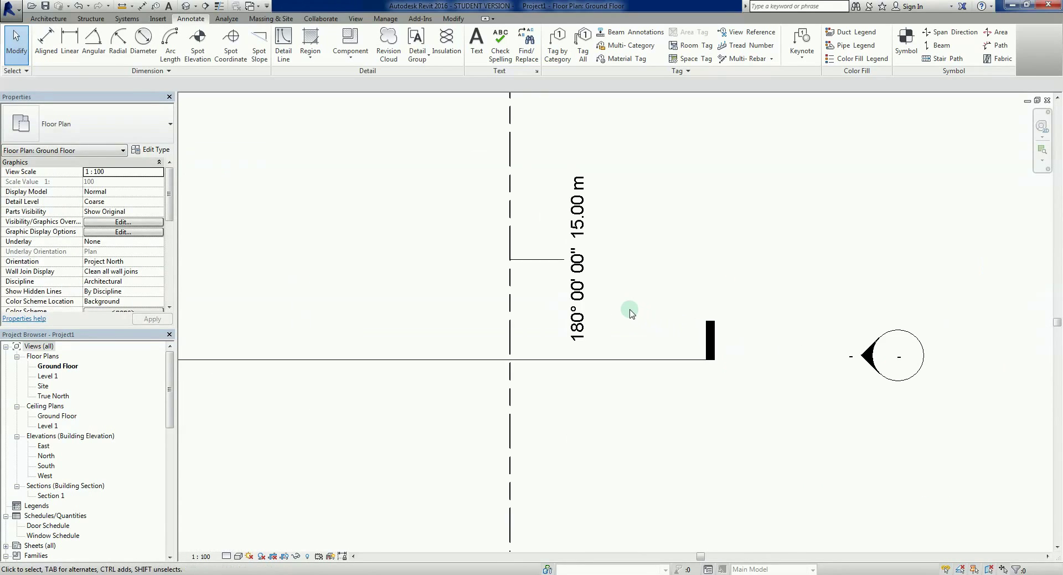
scroll(613, 304, "down", 2)
middle_click_drag(613, 304, 841, 228)
middle_click_drag(388, 462, 678, 423)
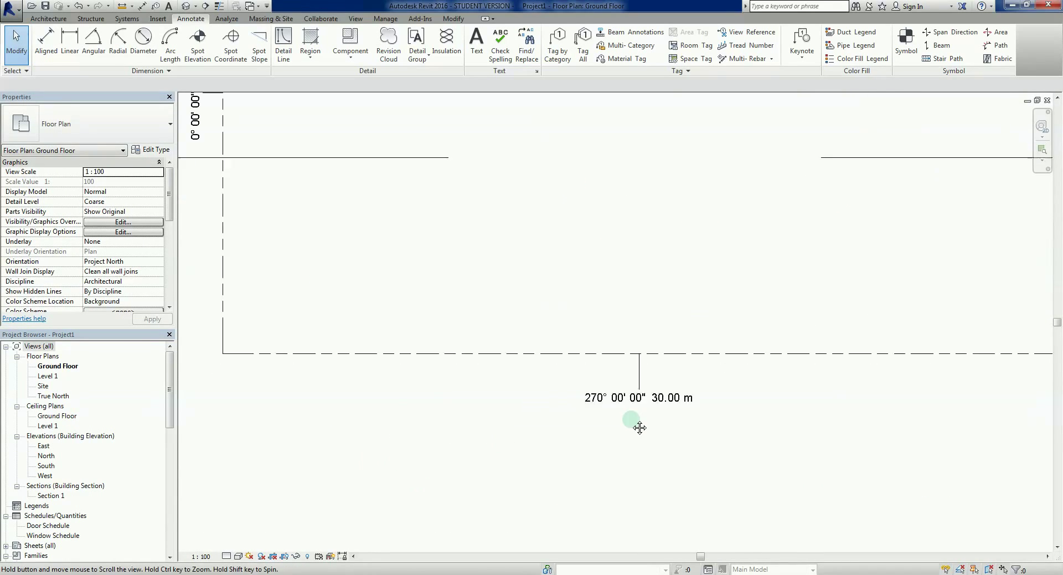
scroll(664, 421, "down", 1)
scroll(605, 275, "down", 1)
scroll(327, 206, "down", 1)
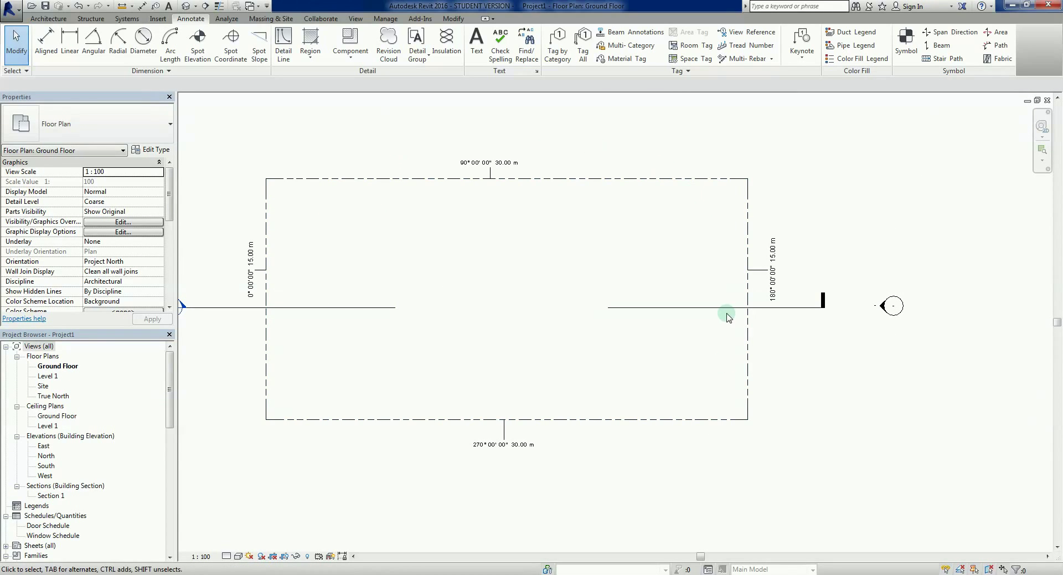
middle_click_drag(551, 253, 633, 255)
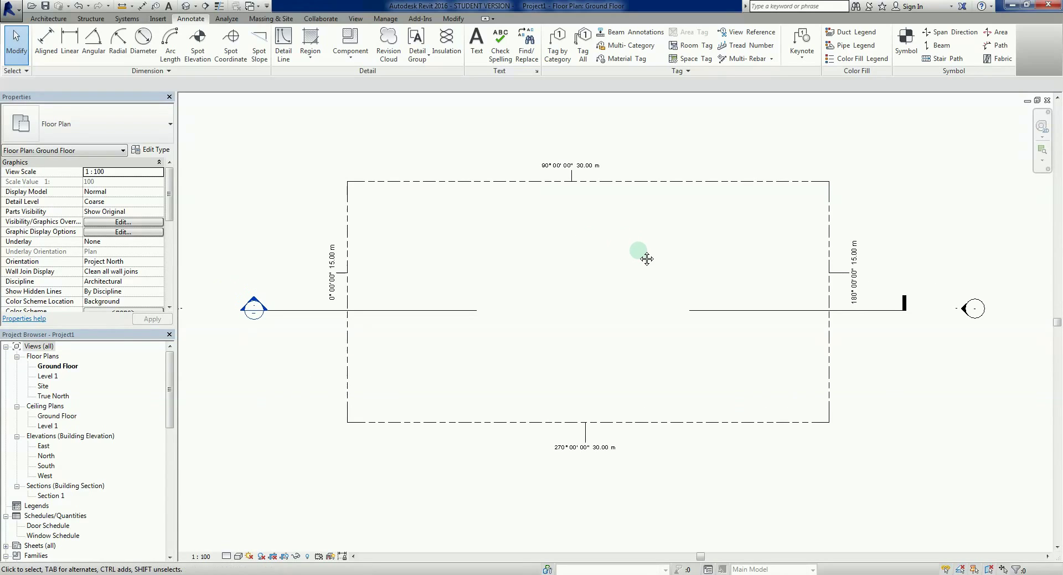